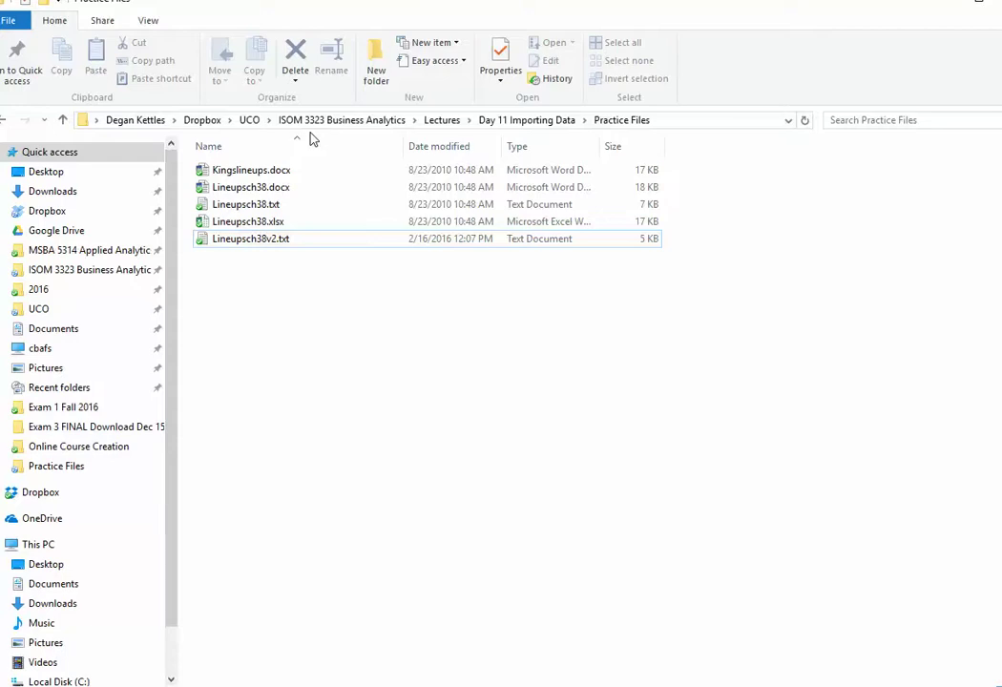
Open Lineupsch38.txt from the Practice Files folder
click(274, 204)
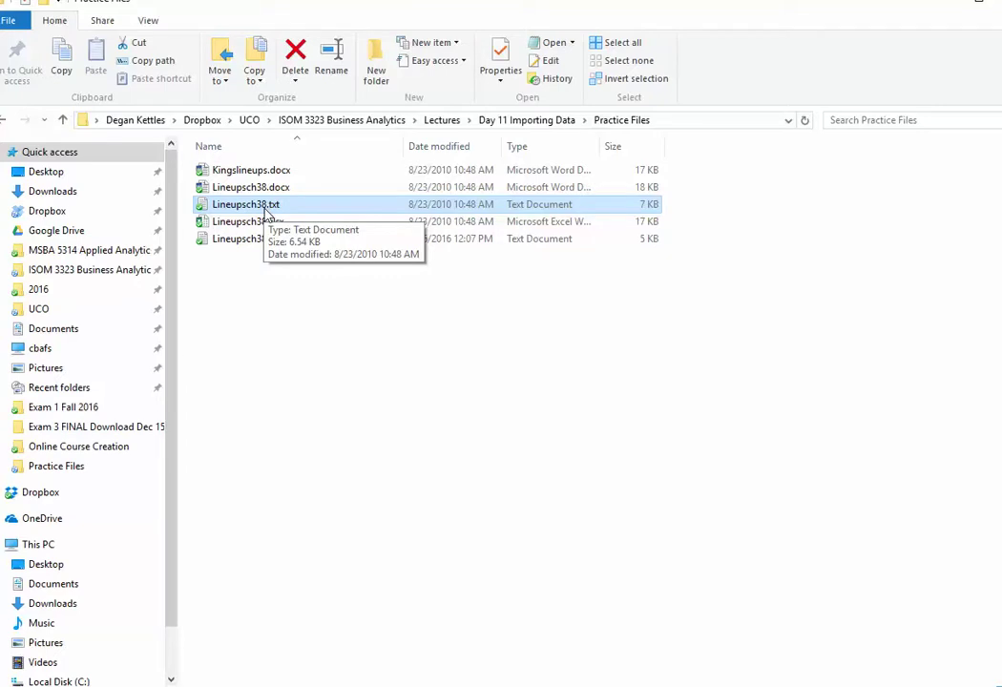
double_click(269, 209)
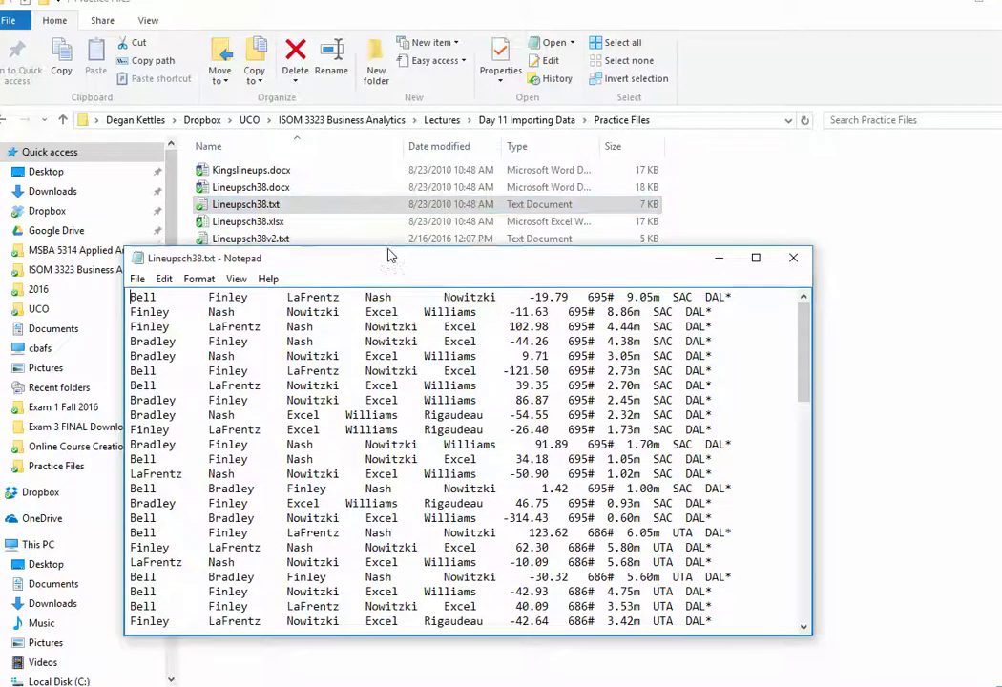
drag(388, 254, 383, 233)
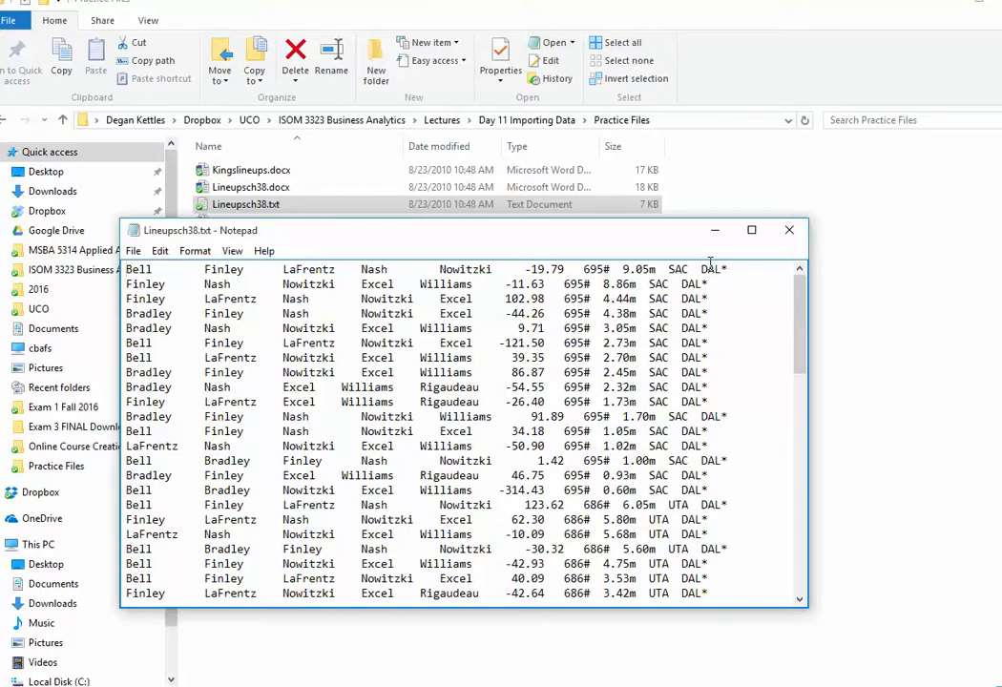
Examine how the fields in the text file's first row are separated, from the first name through the team code
double_click(134, 271)
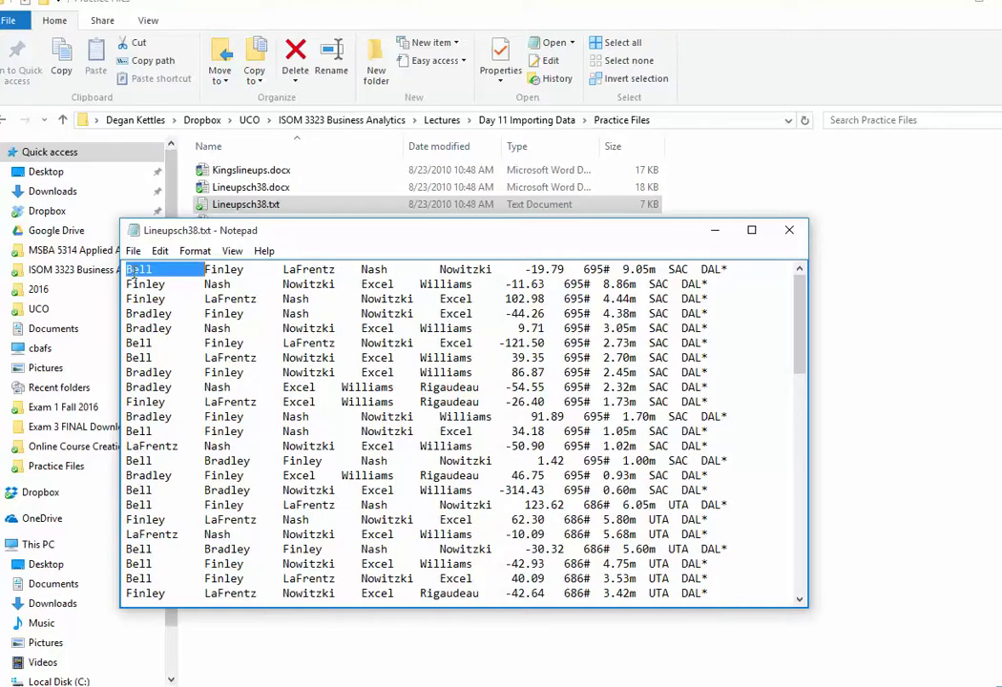
click(231, 269)
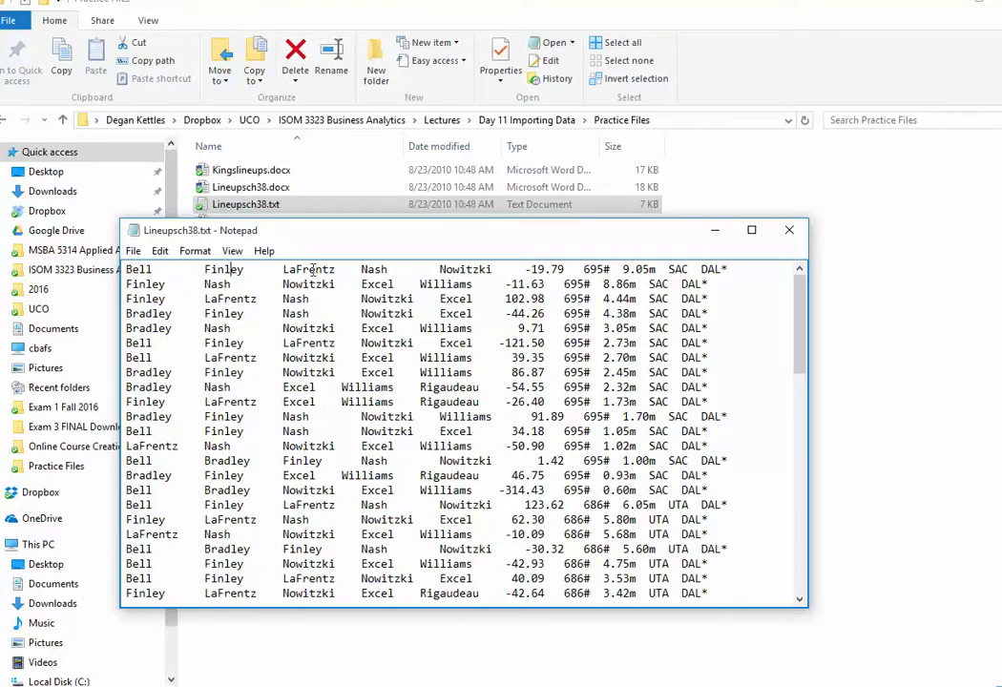
double_click(472, 271)
drag(623, 269, 659, 255)
drag(729, 270, 701, 270)
click(126, 270)
Switch to Excel and start importing the text file Lineupsch38.txt into the blank worksheet
key(alt+Tab)
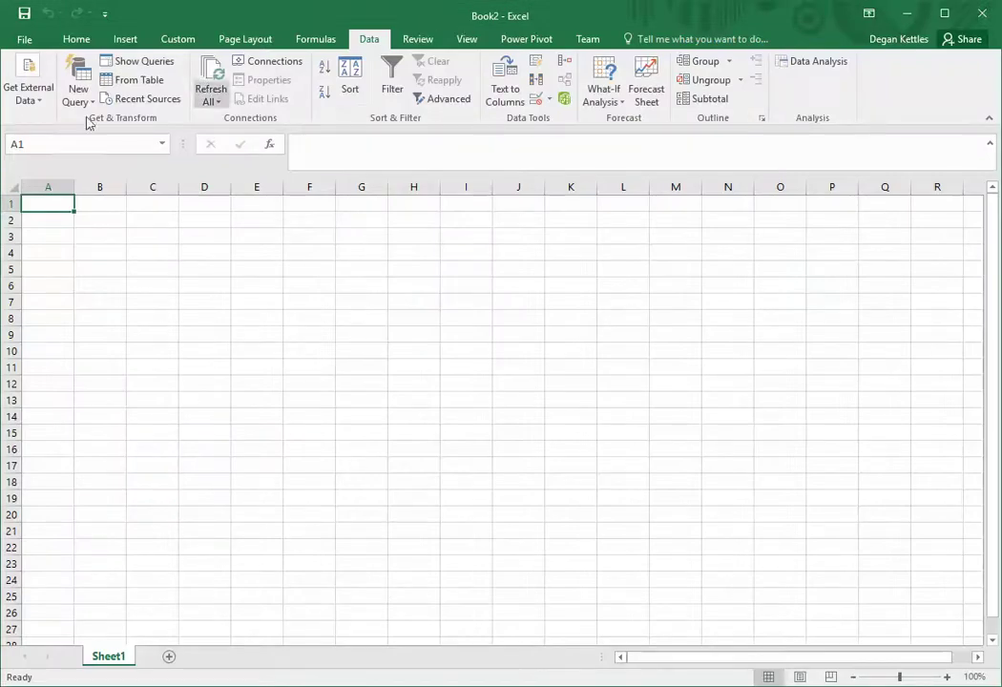
click(38, 107)
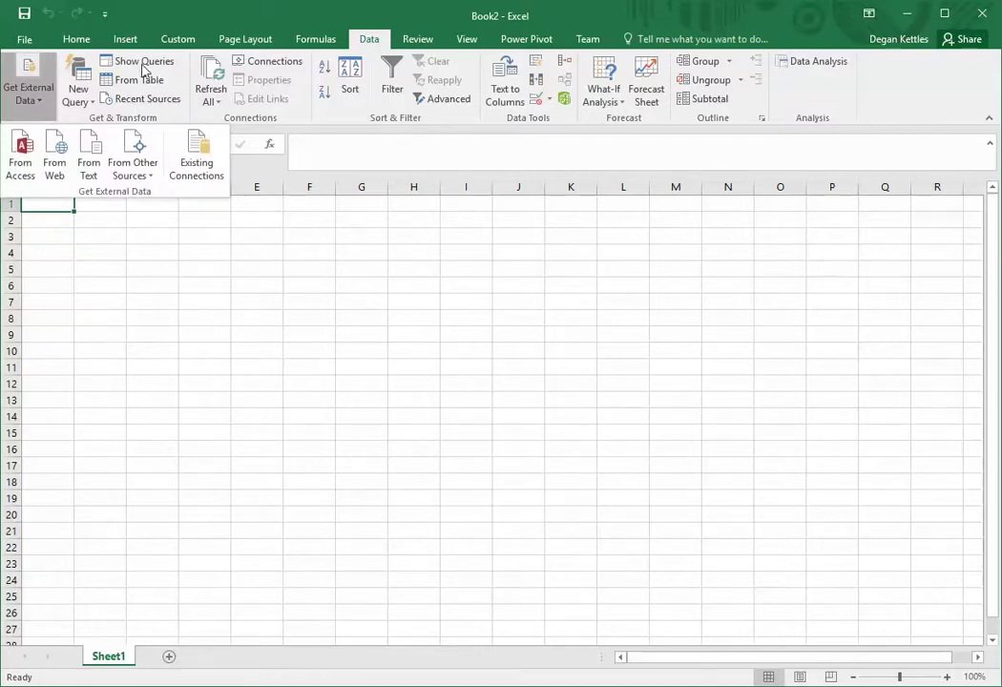
click(88, 162)
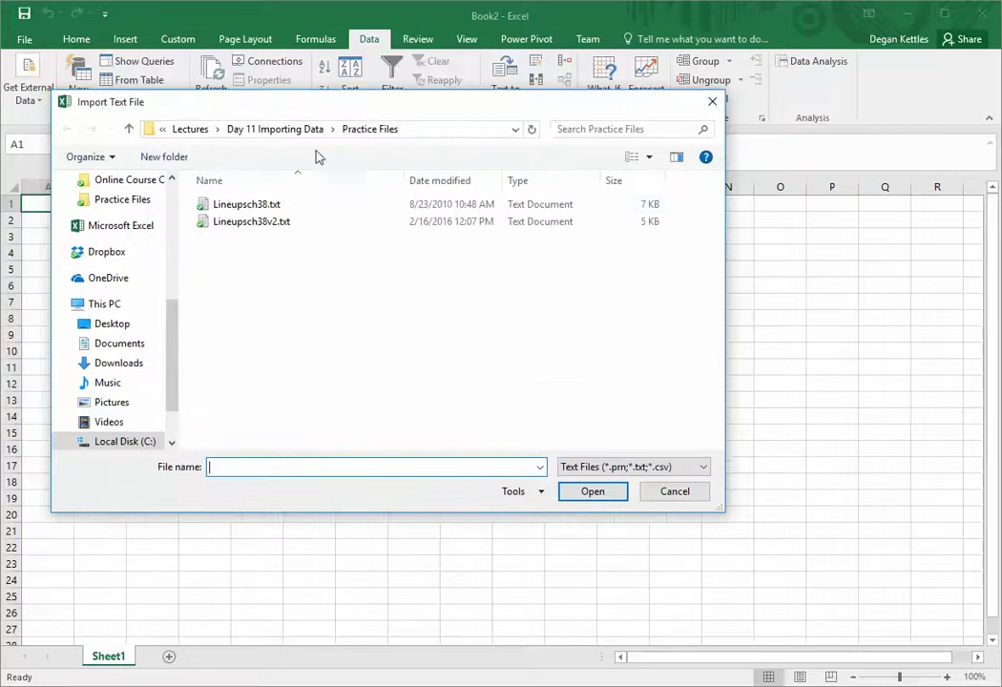
click(264, 208)
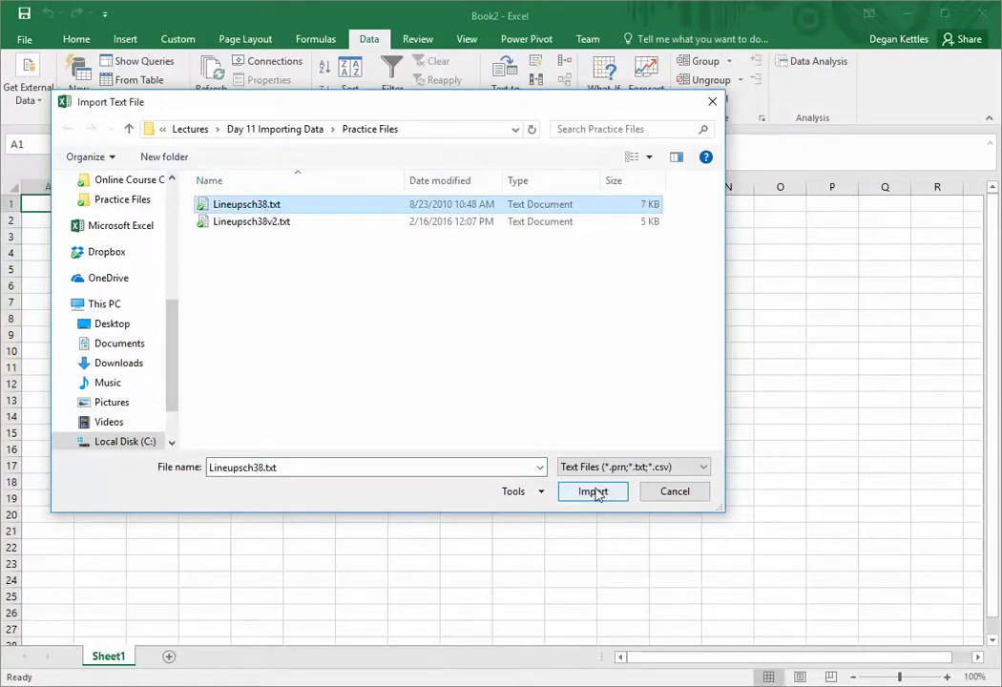
click(593, 491)
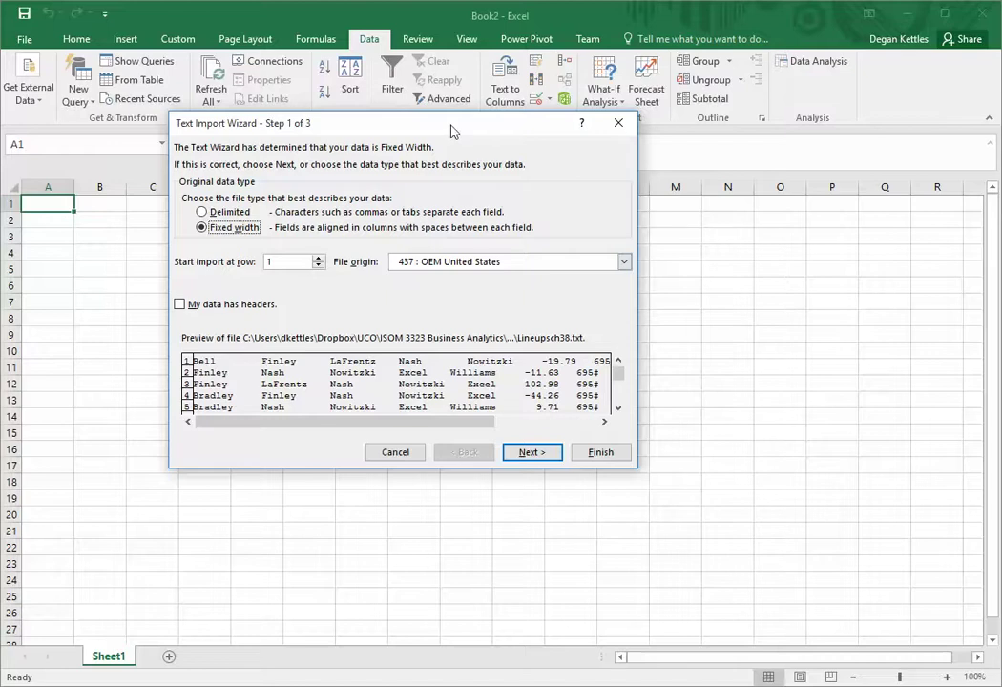
Set the import's original data type to Fixed width and continue to the column-break settings
drag(453, 131, 431, 160)
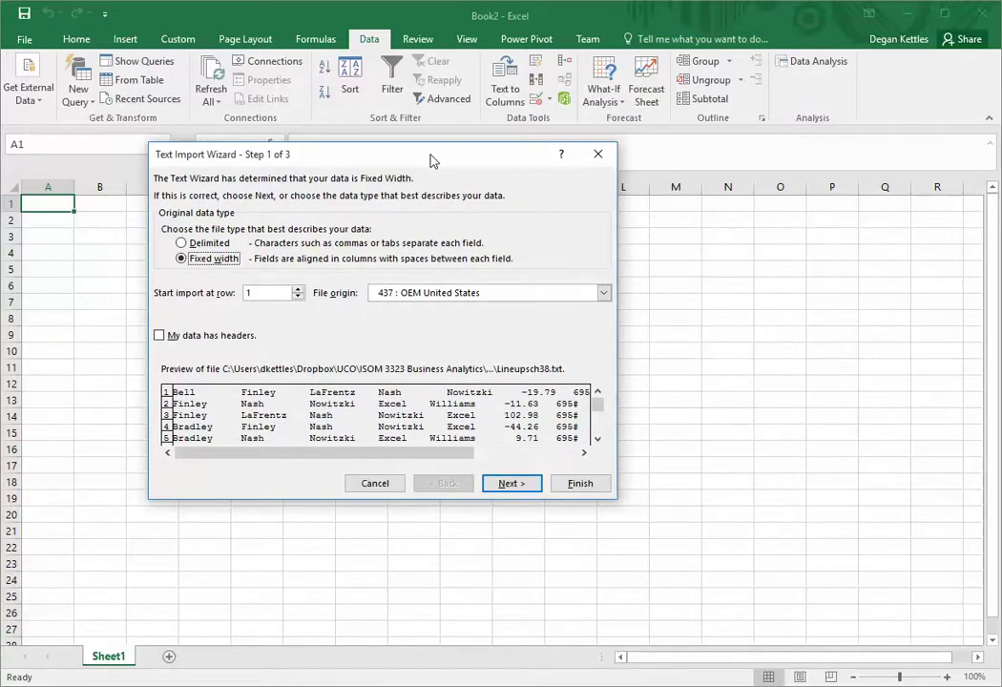
click(182, 243)
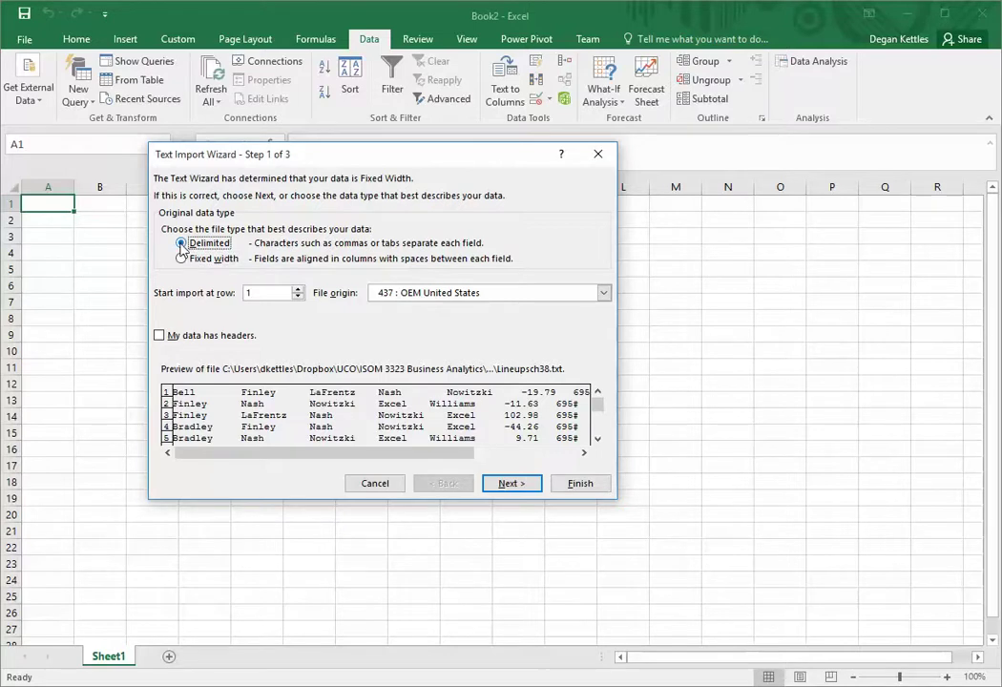
click(182, 260)
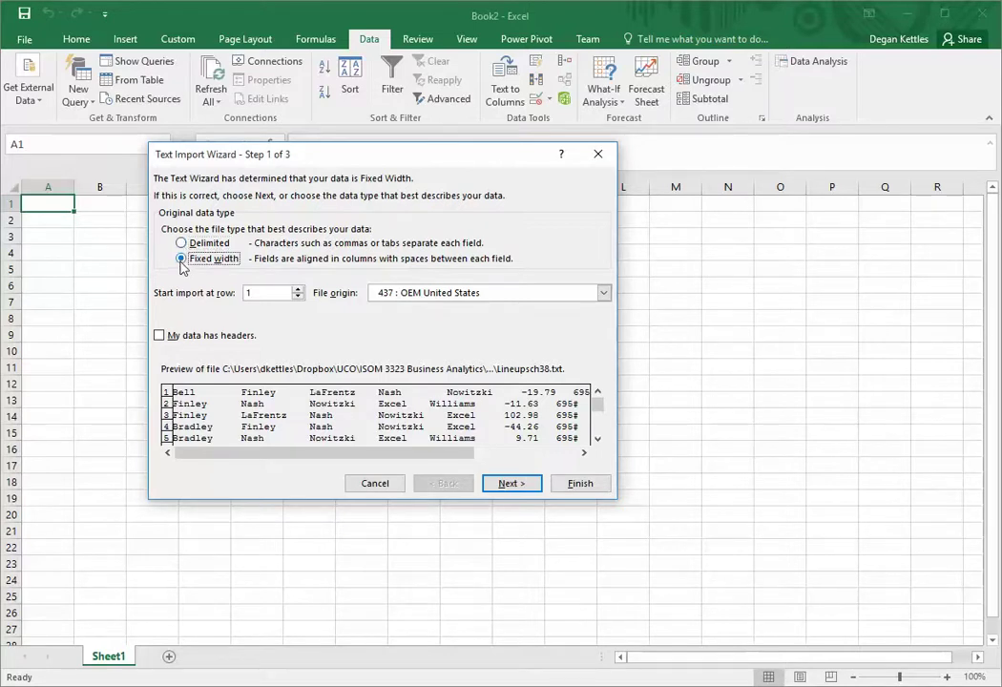
drag(354, 454, 460, 455)
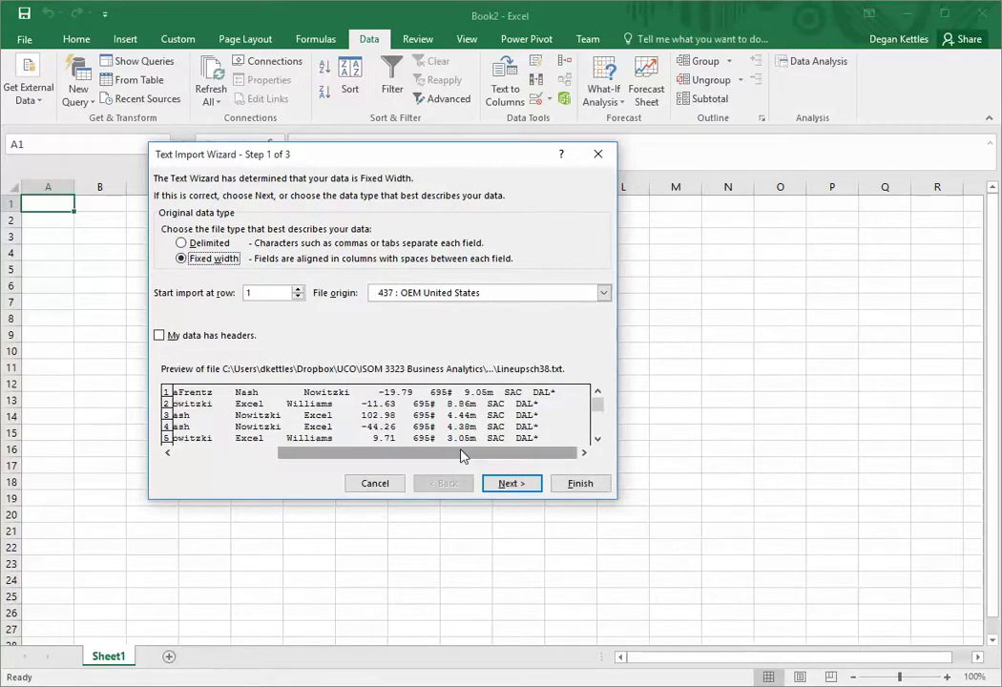
click(240, 455)
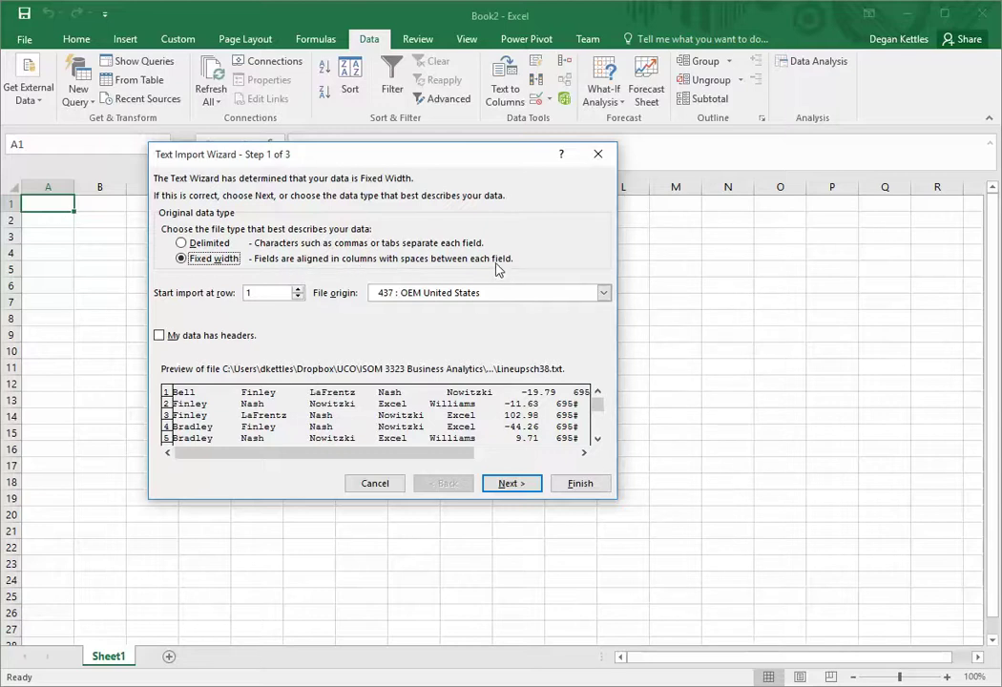
click(515, 483)
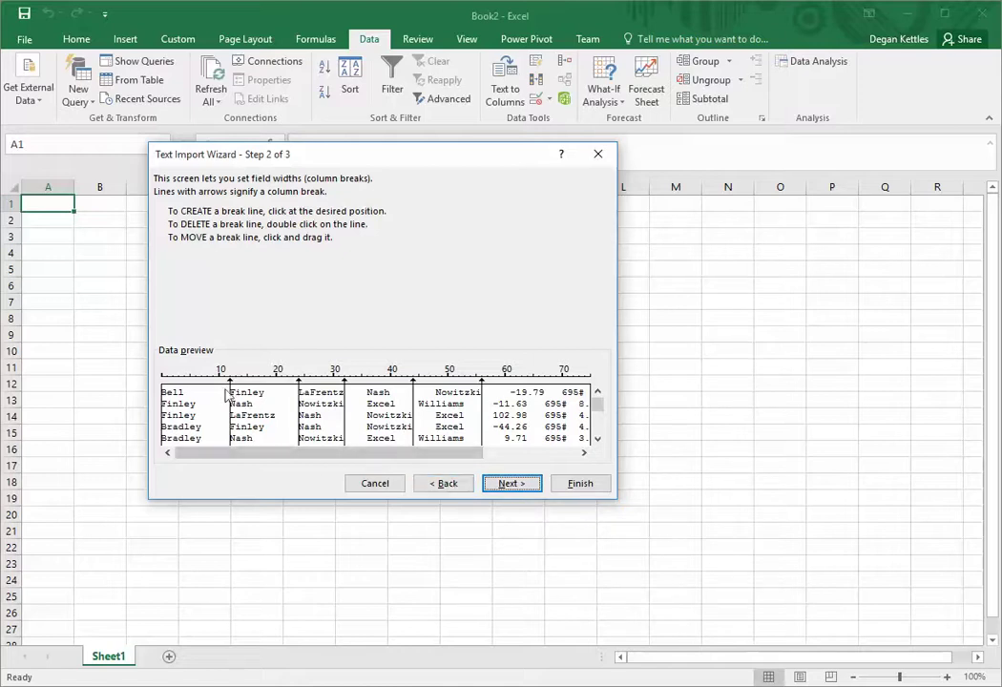
Move the third column break to about 33, add one at about 67, and import the data at A1 of the existing worksheet
mouse_move(345, 399)
mouse_down()
mouse_move(365, 401)
mouse_move(350, 401)
mouse_up()
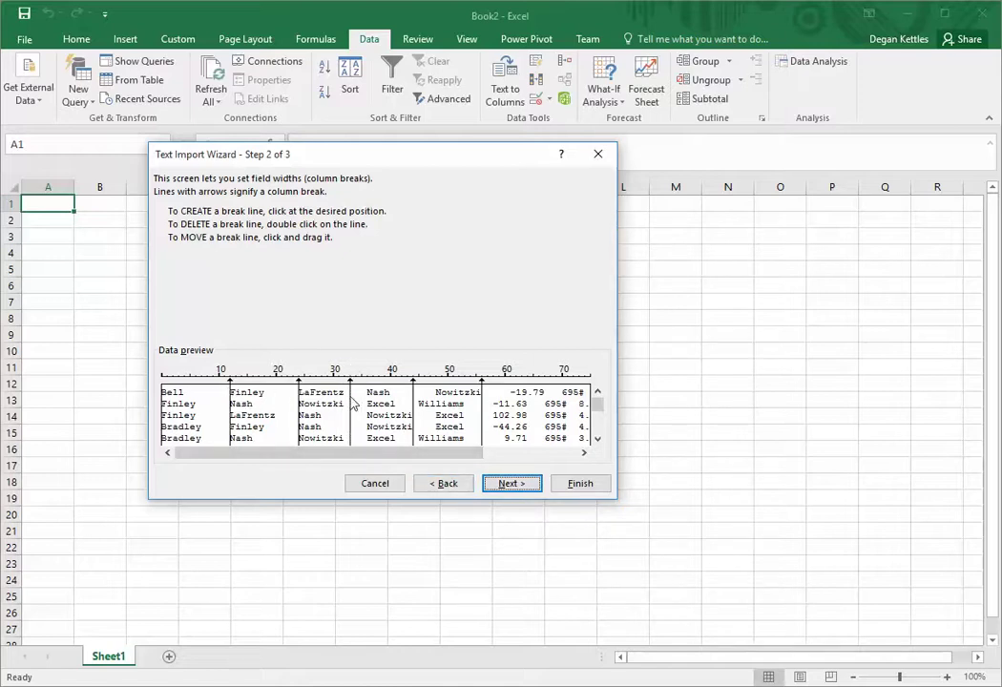
click(545, 406)
mouse_move(595, 406)
mouse_down()
mouse_move(599, 431)
mouse_move(598, 400)
mouse_up()
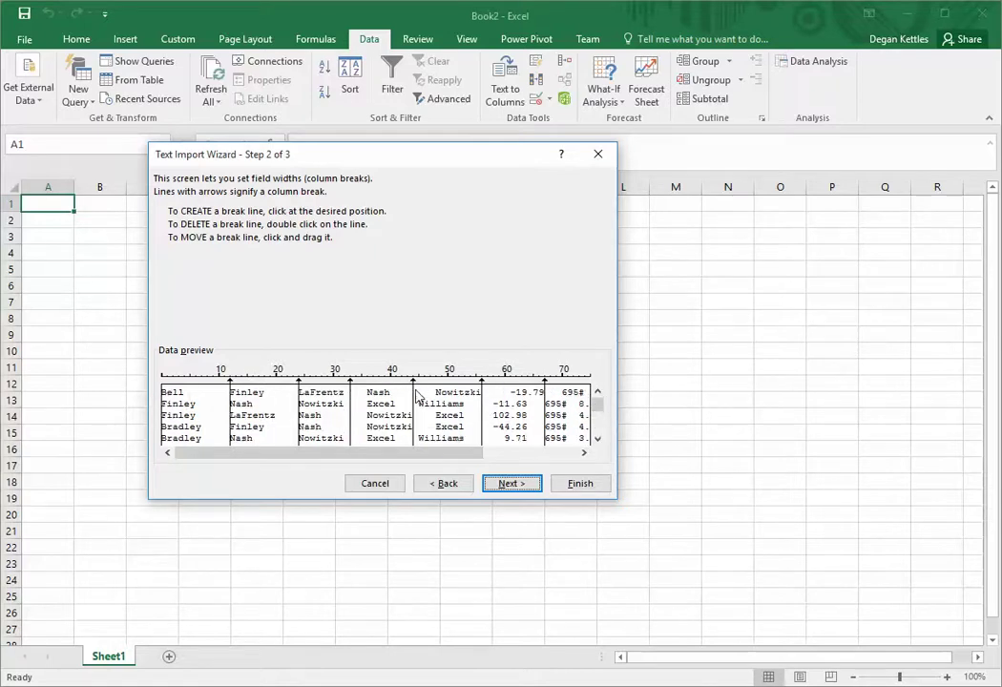
click(579, 483)
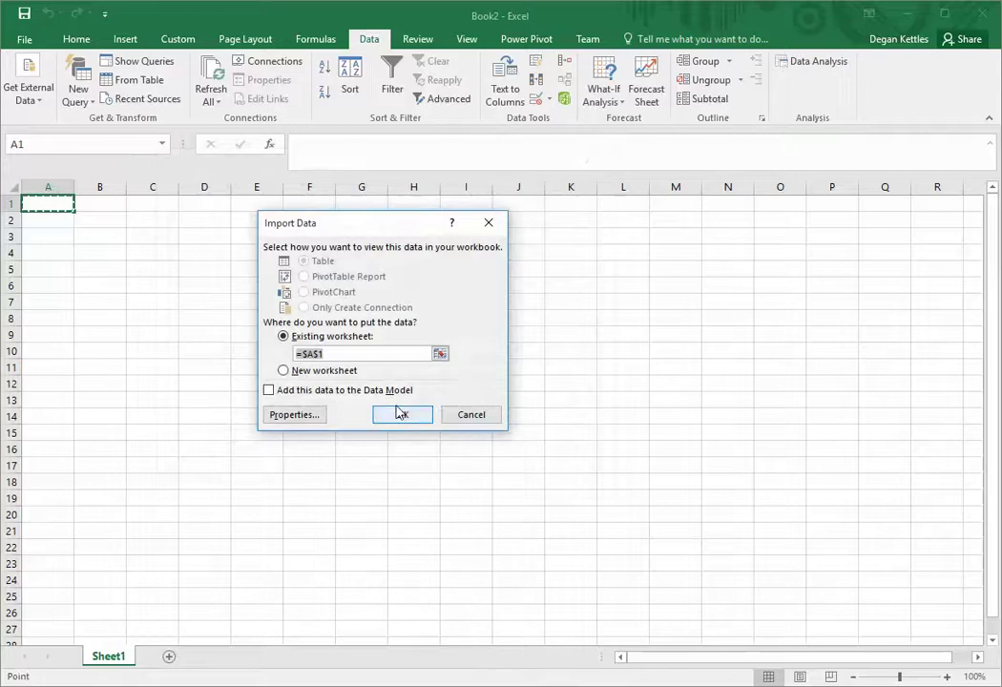
click(400, 416)
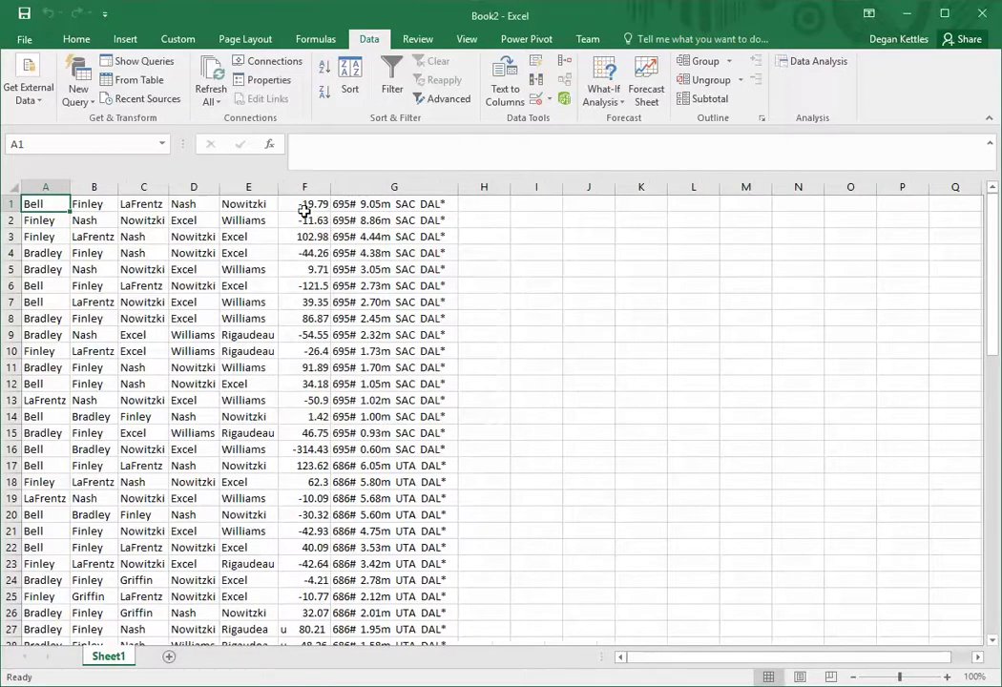
Examine the contents of imported cells E1, D1 and several cells in column G to check how the fields were split
click(259, 205)
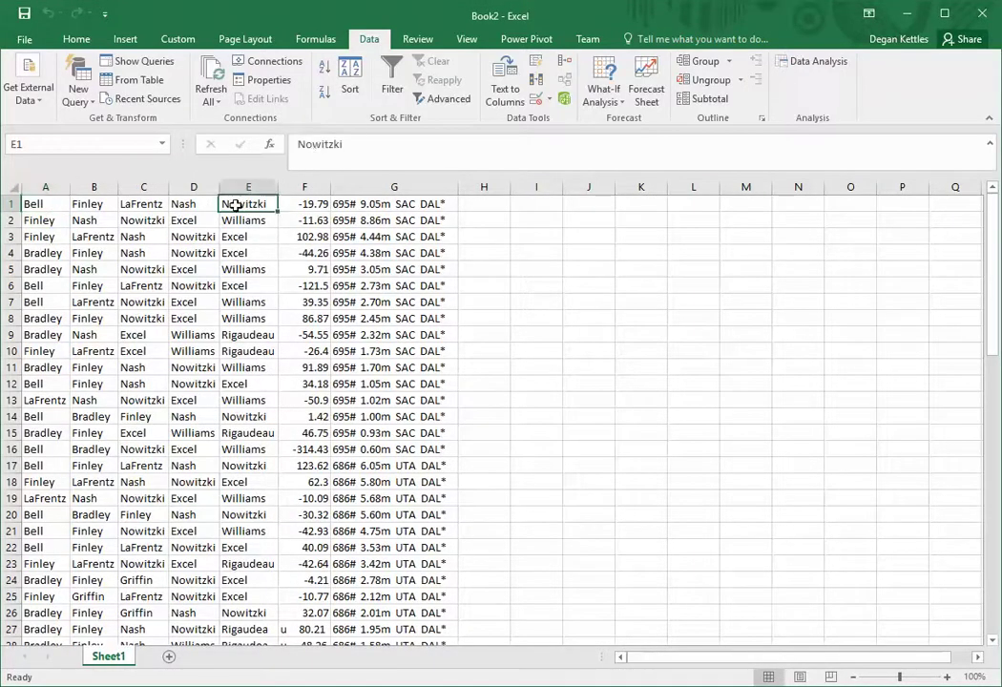
click(298, 143)
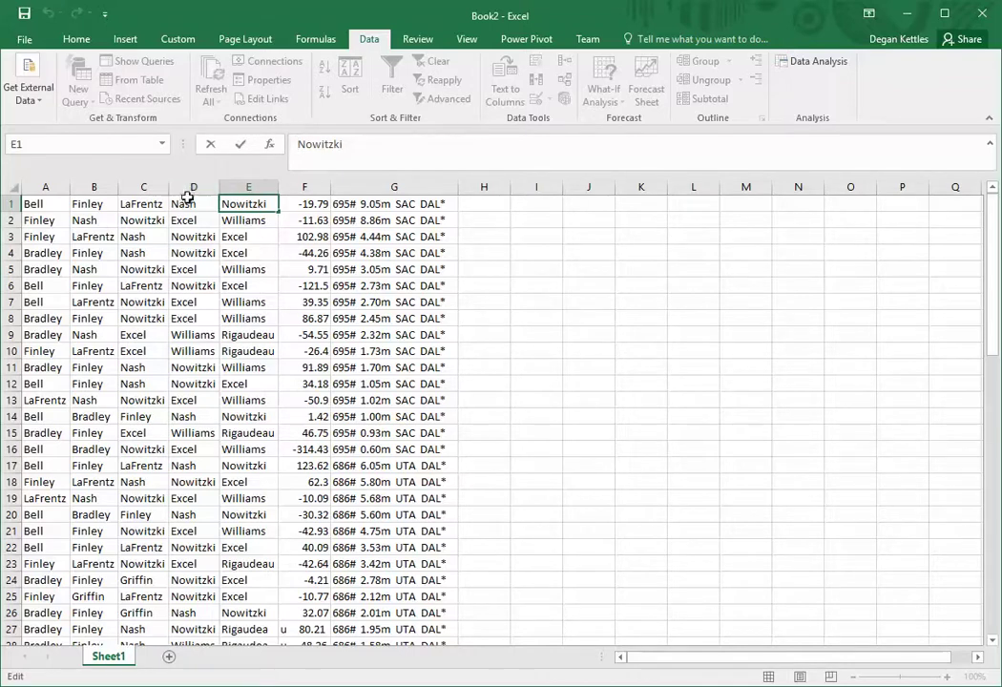
click(192, 203)
click(333, 143)
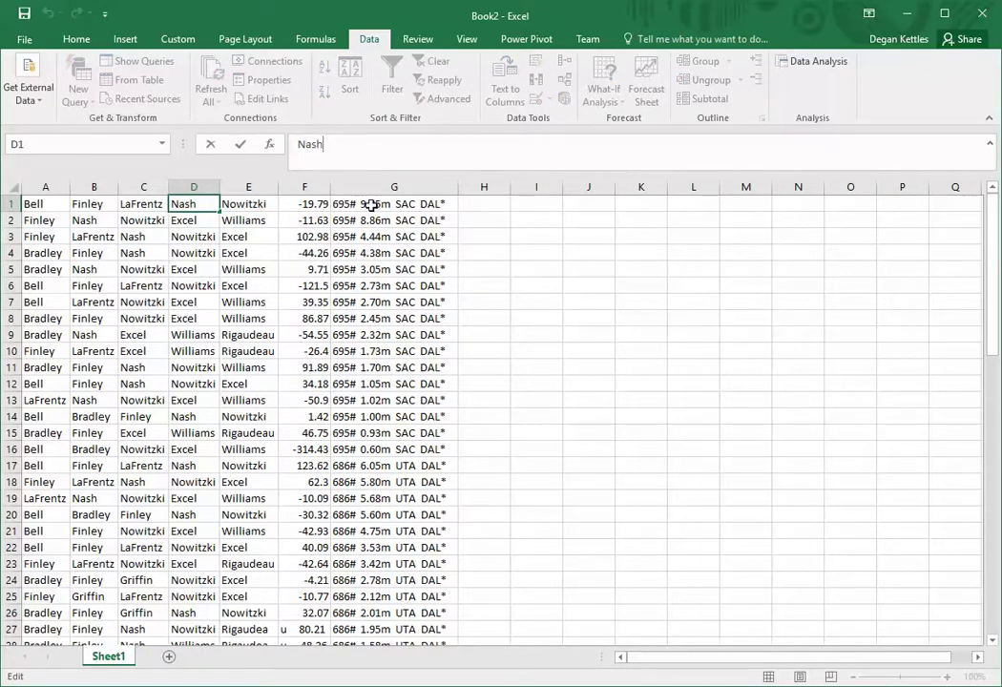
click(410, 203)
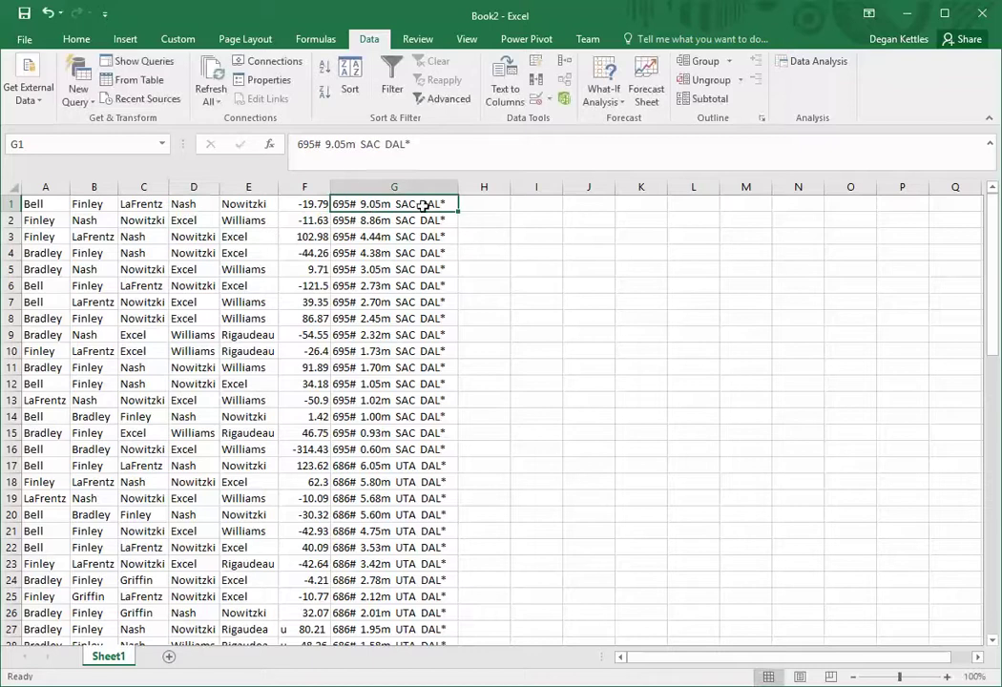
click(427, 285)
click(388, 465)
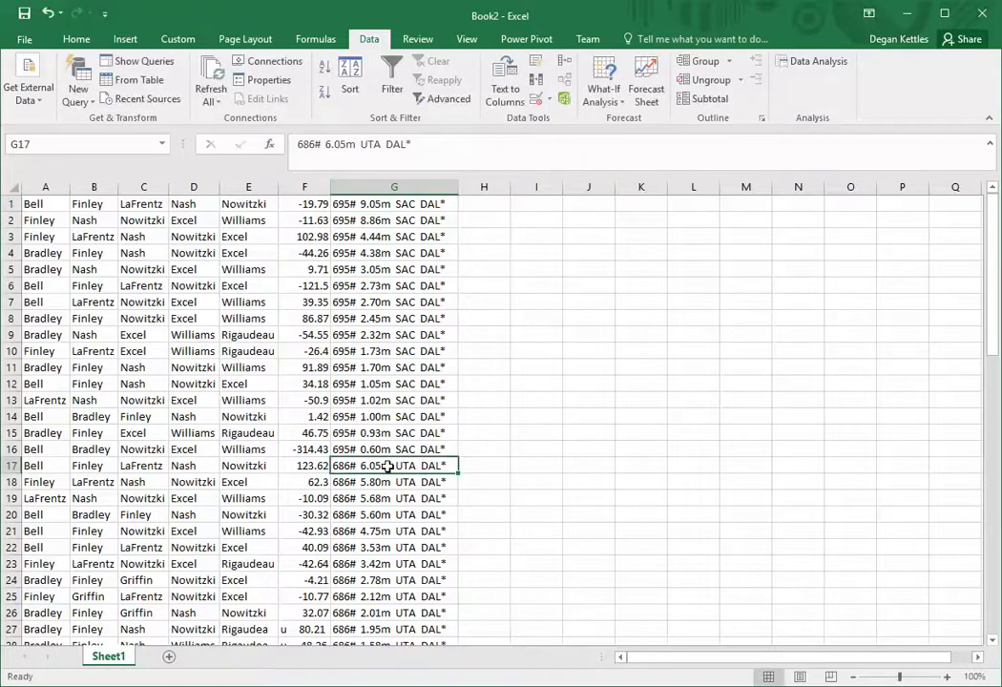
click(357, 204)
click(284, 203)
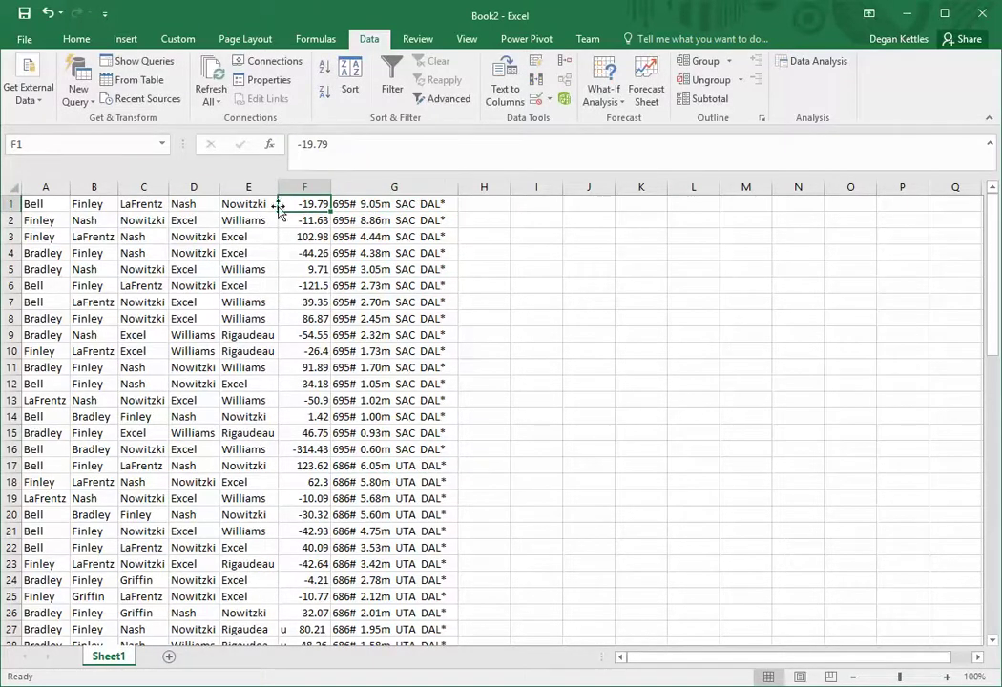
click(326, 145)
key(Left)
key(Left)
key(Left)
key(Left)
key(Left)
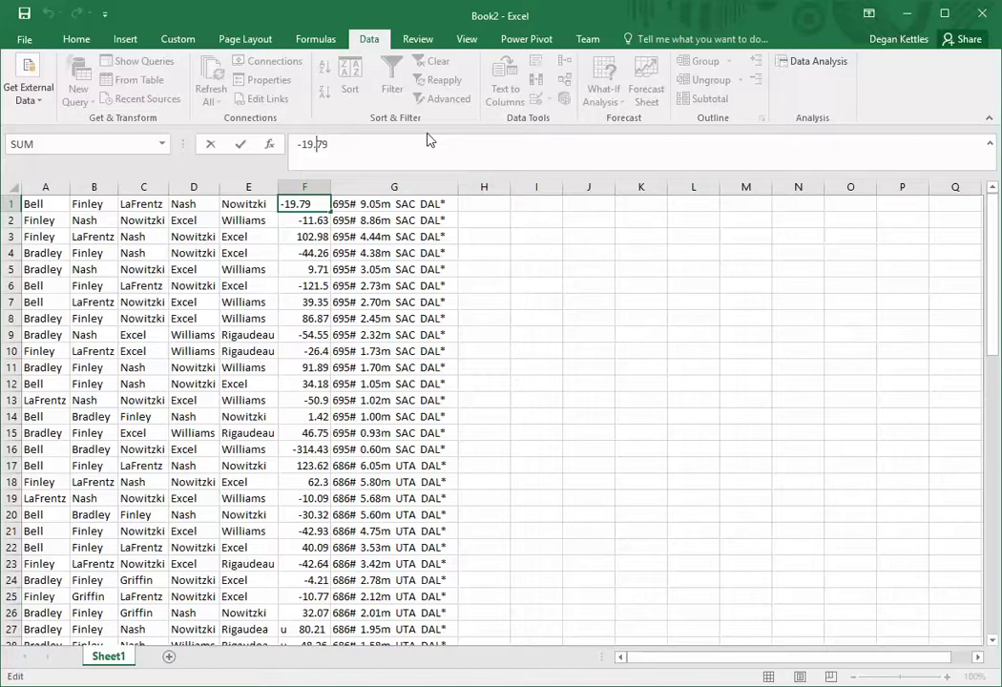
text(=)
click(85, 202)
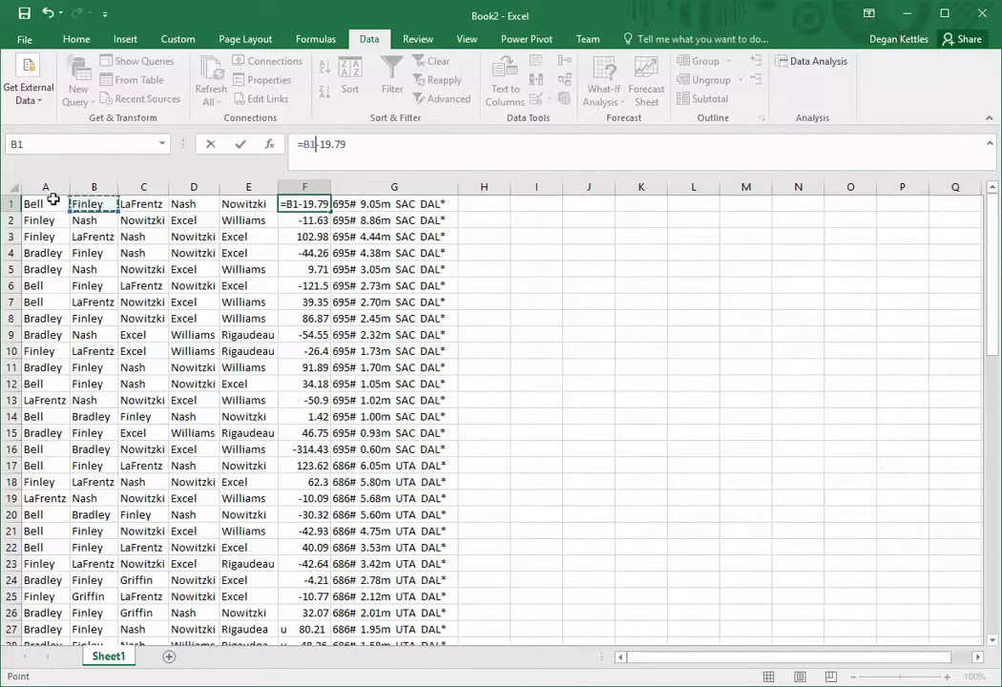
click(50, 202)
key(Escape)
Add a second worksheet and start importing the text file Lineupsch38.txt into it
double_click(57, 202)
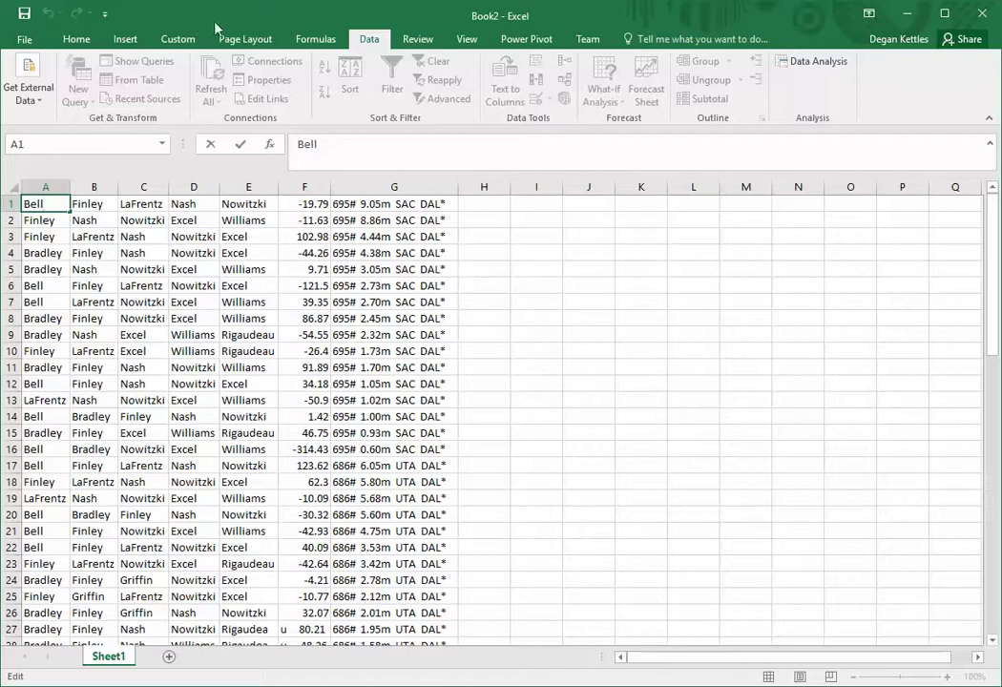
click(29, 86)
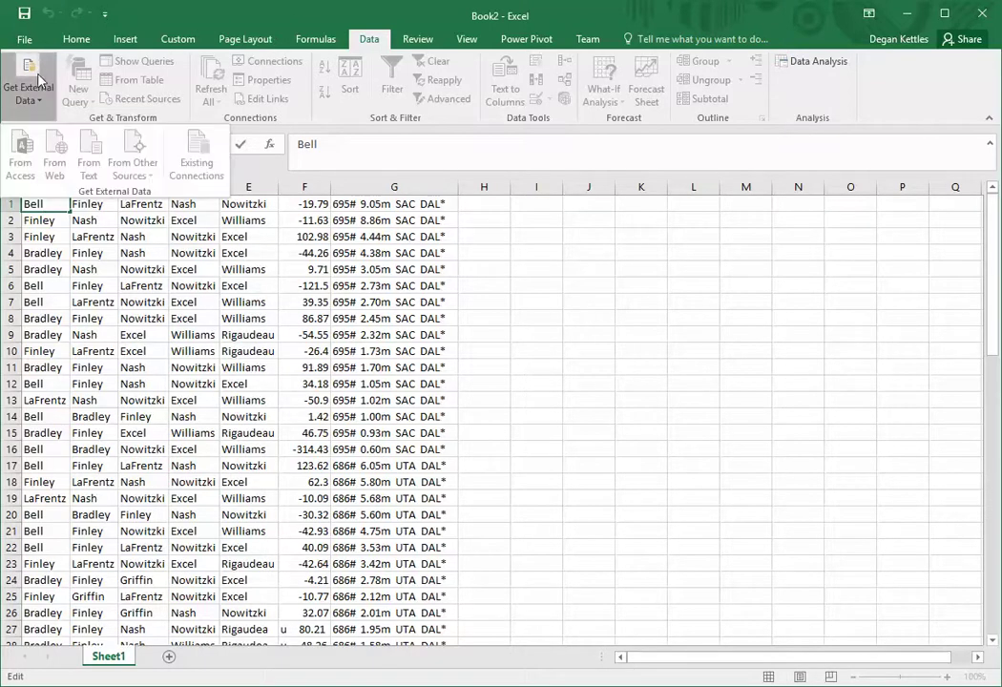
click(588, 425)
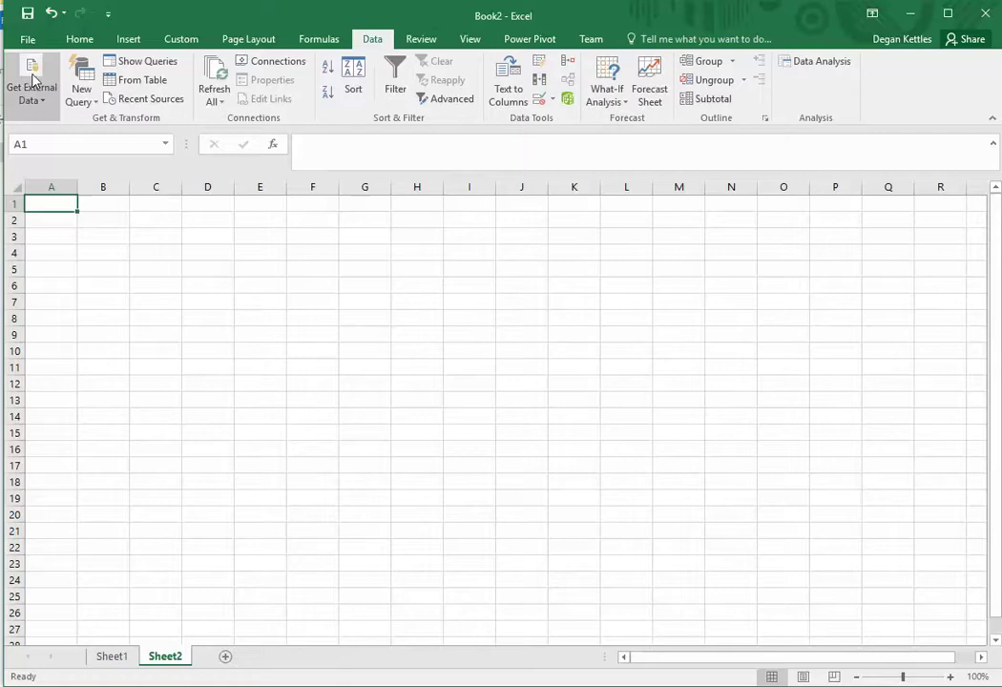
click(32, 81)
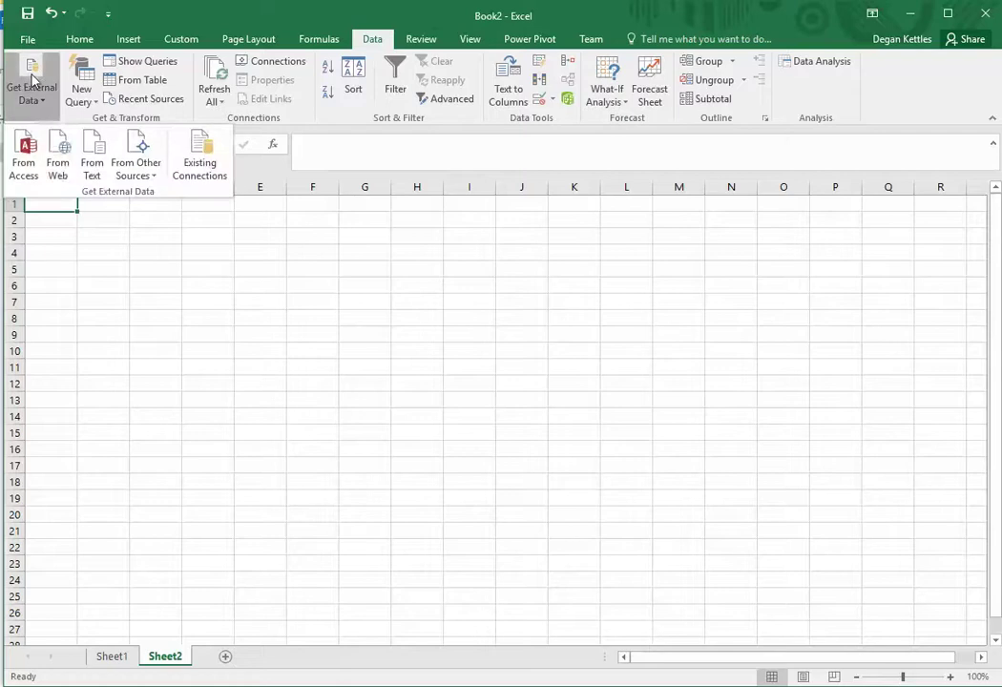
click(90, 158)
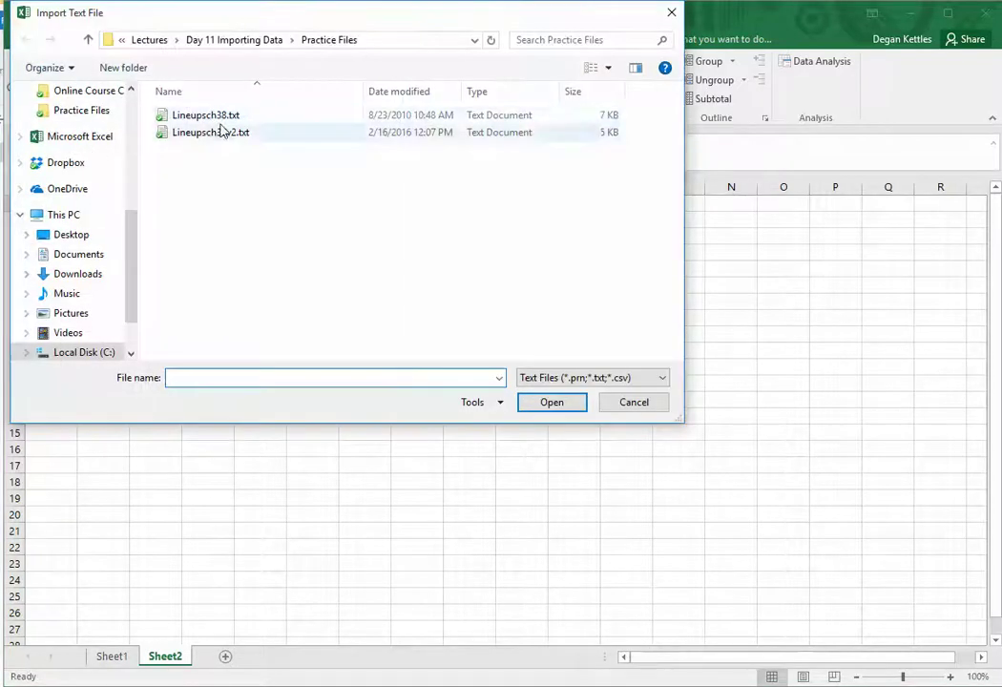
click(216, 115)
click(554, 405)
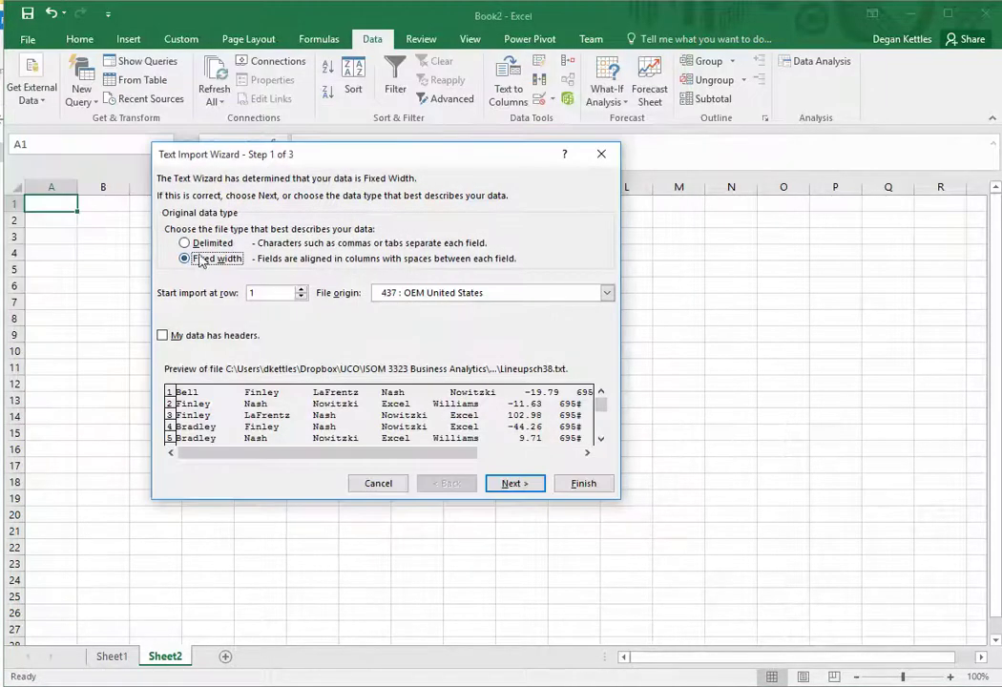
Import the file as Delimited data with Space as the only delimiter, placing it at A1 of the existing worksheet
click(190, 244)
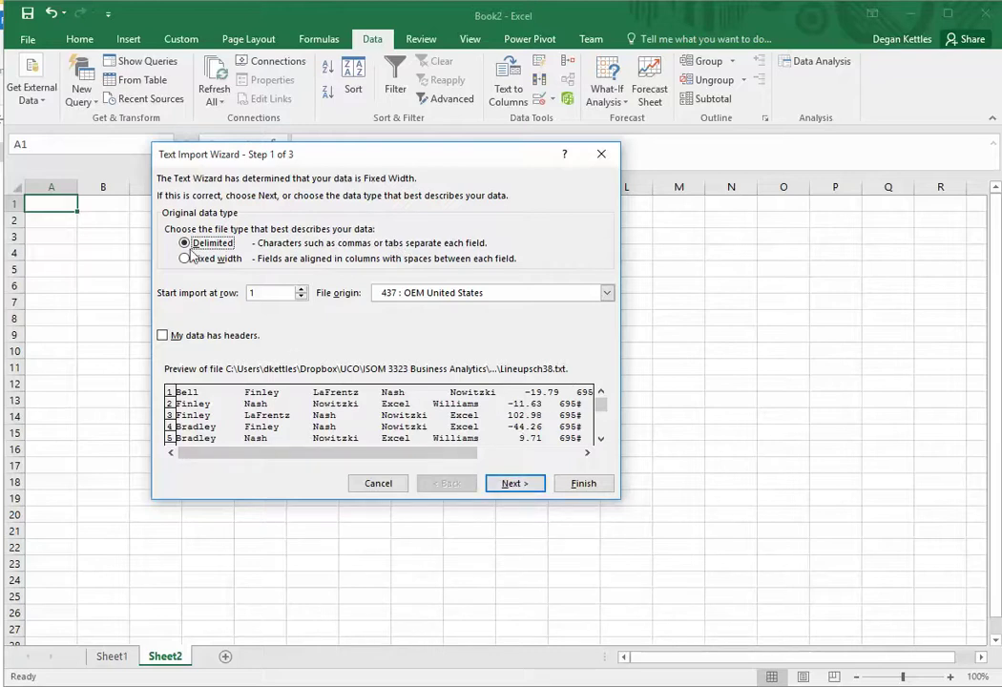
click(512, 483)
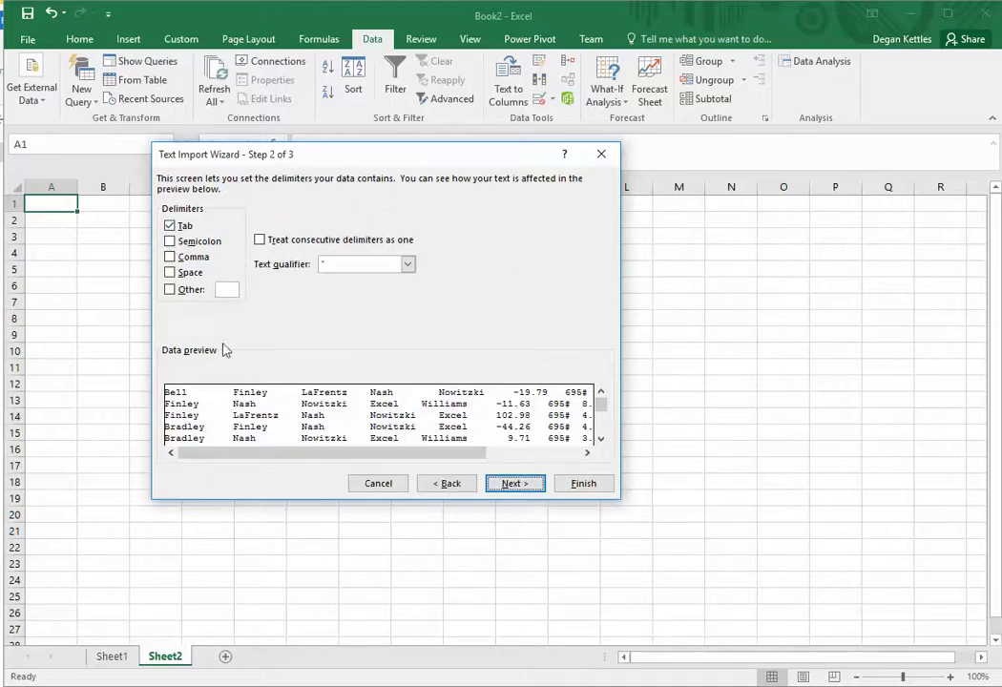
click(170, 227)
click(170, 274)
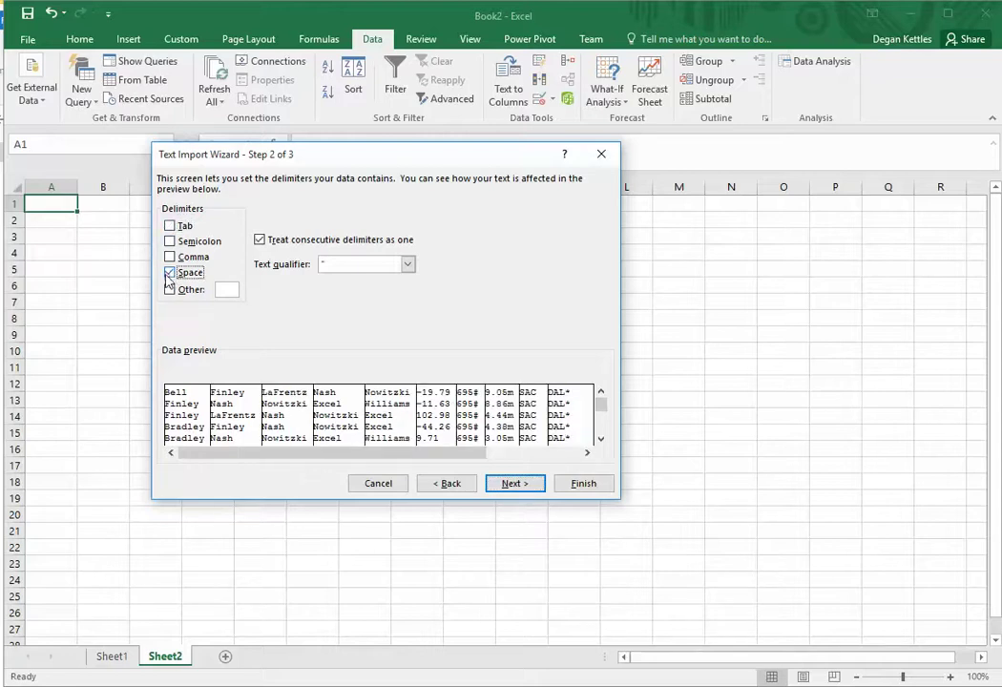
drag(301, 454, 448, 467)
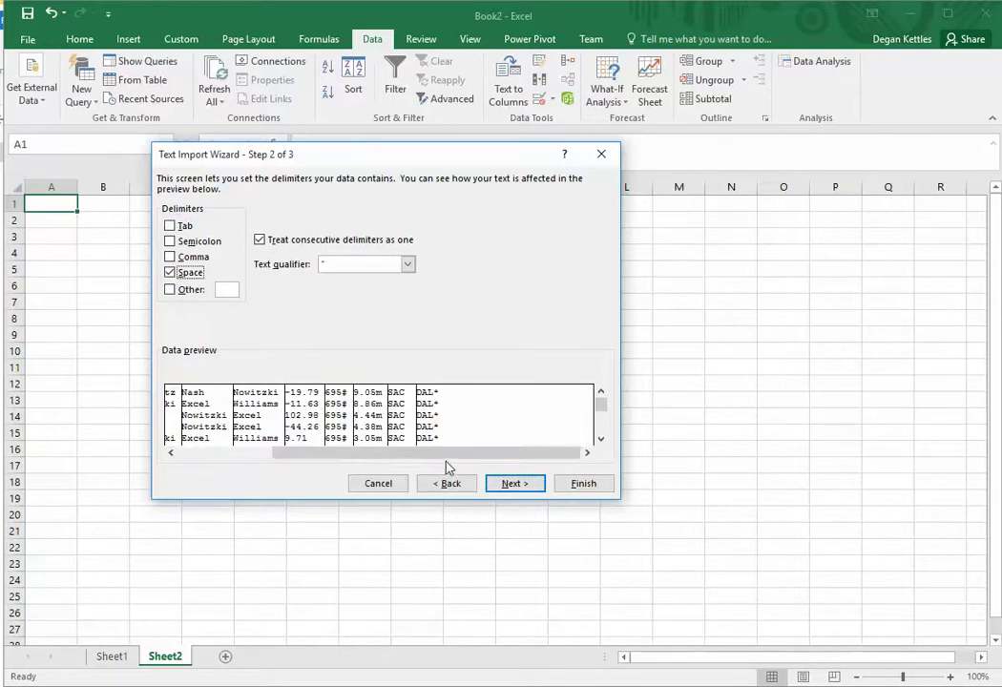
drag(306, 456, 189, 456)
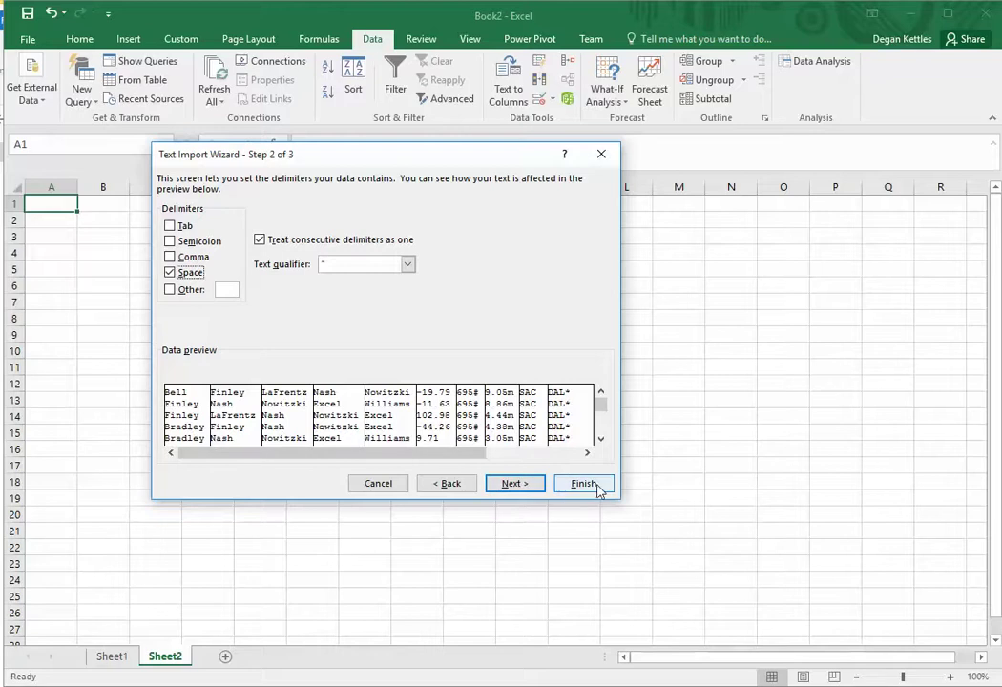
click(598, 485)
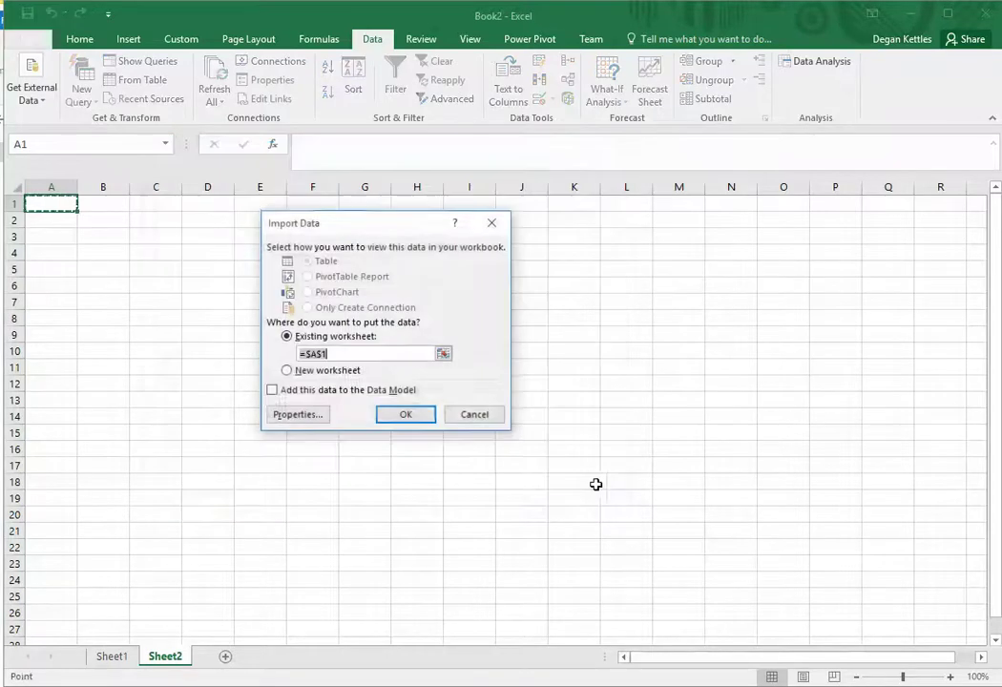
click(394, 412)
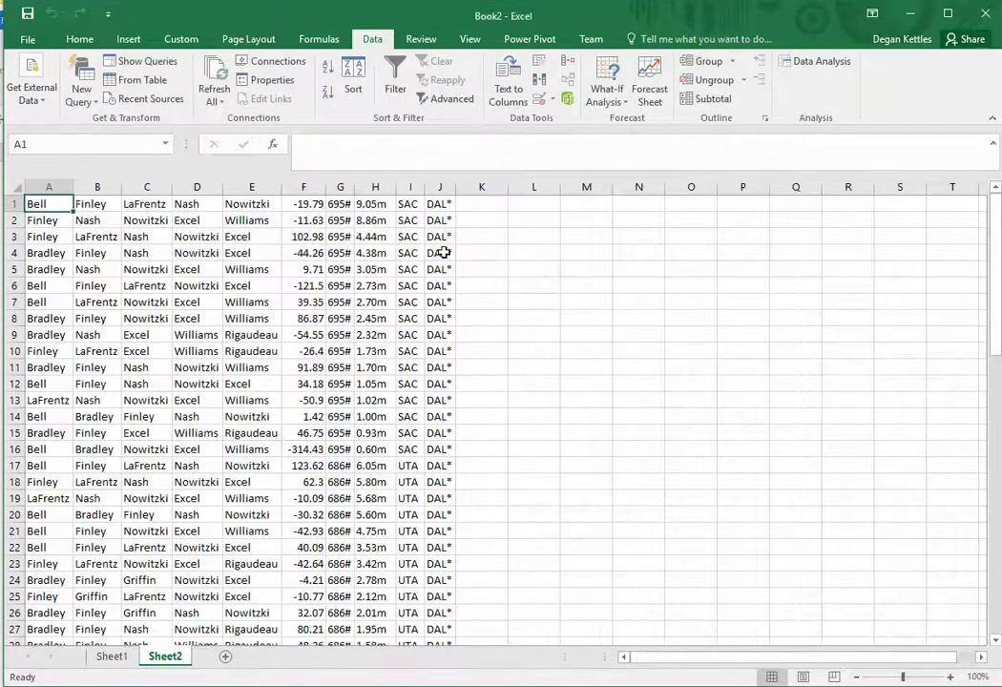
Check the imported fields in the first rows and view the contents of Lineupsch38v2.txt in Notepad to see how its fields are separated
click(439, 205)
click(373, 219)
click(292, 205)
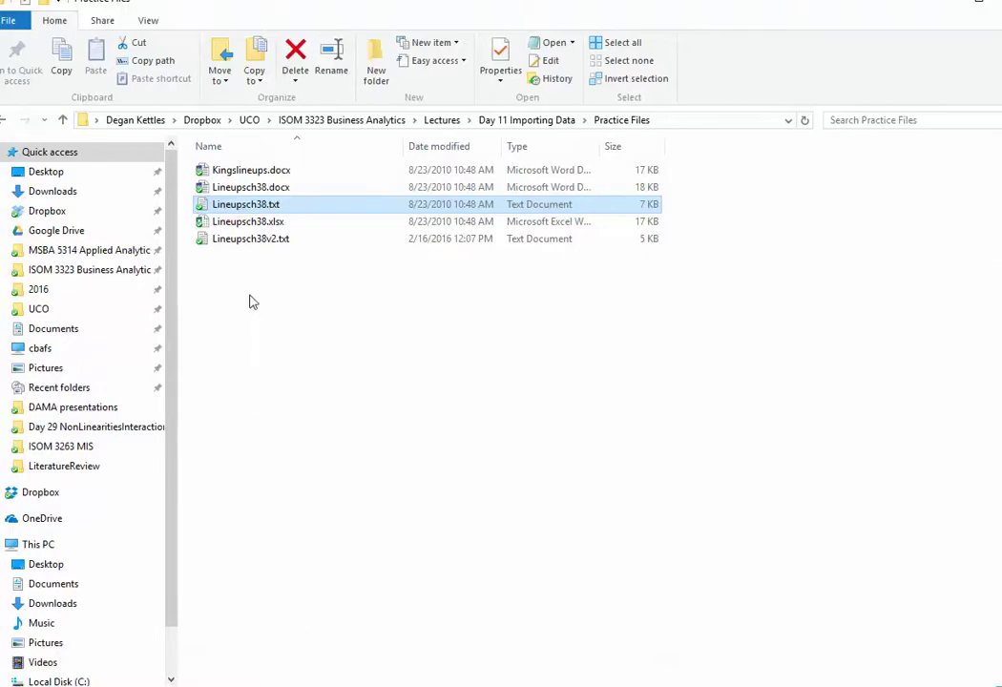
double_click(268, 241)
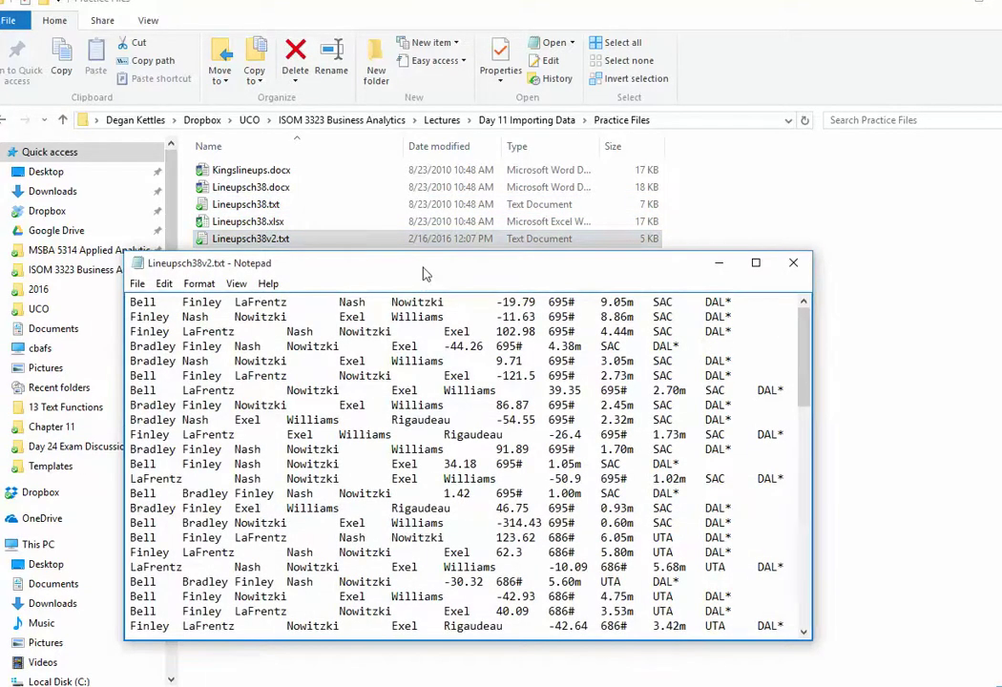
drag(349, 254, 353, 43)
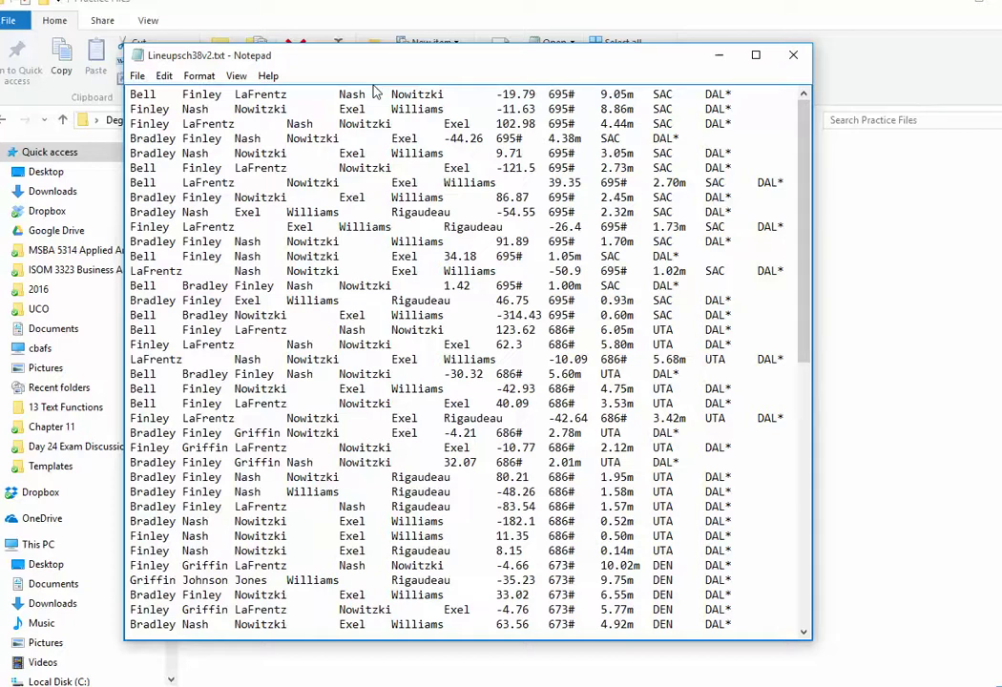
click(793, 60)
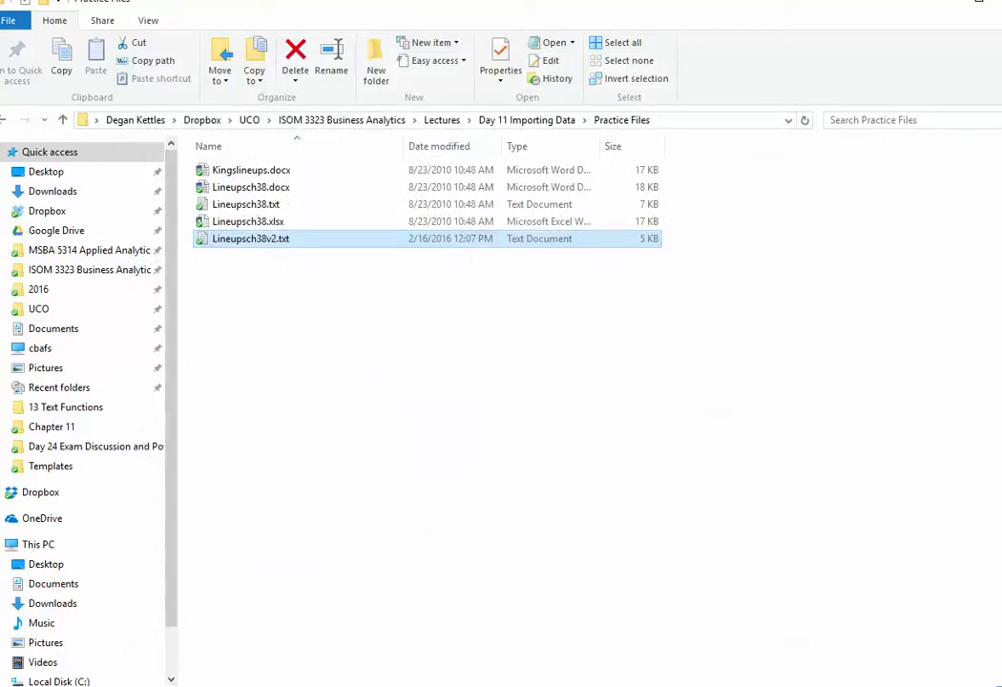
In Excel, add a third worksheet, start importing Lineupsch38v2.txt into it as Delimited data and continue to the delimiter settings
key(alt+Tab)
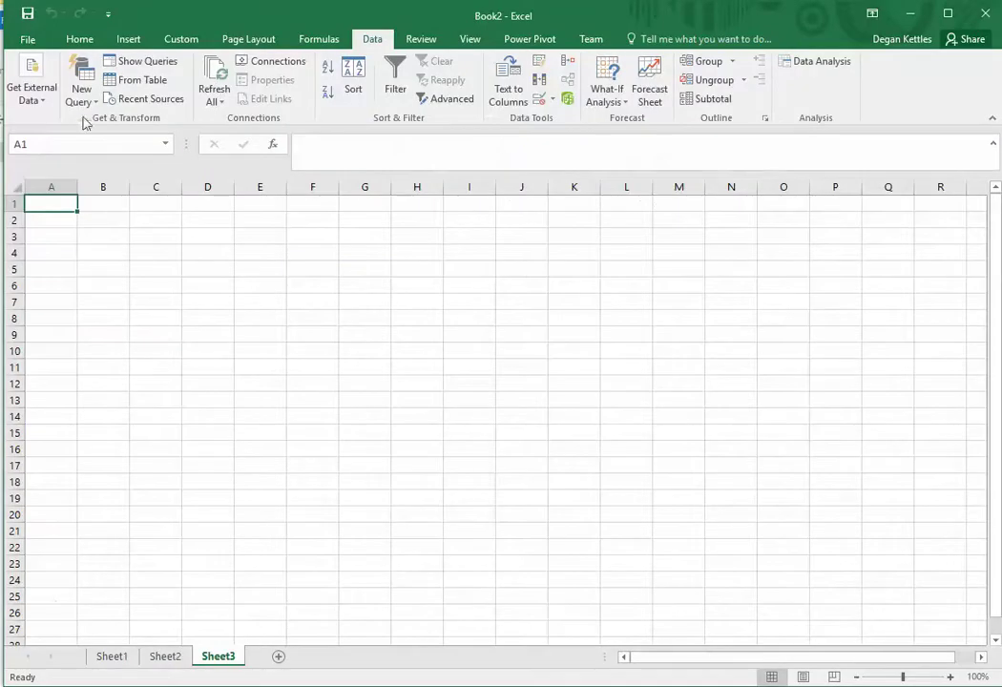
click(38, 107)
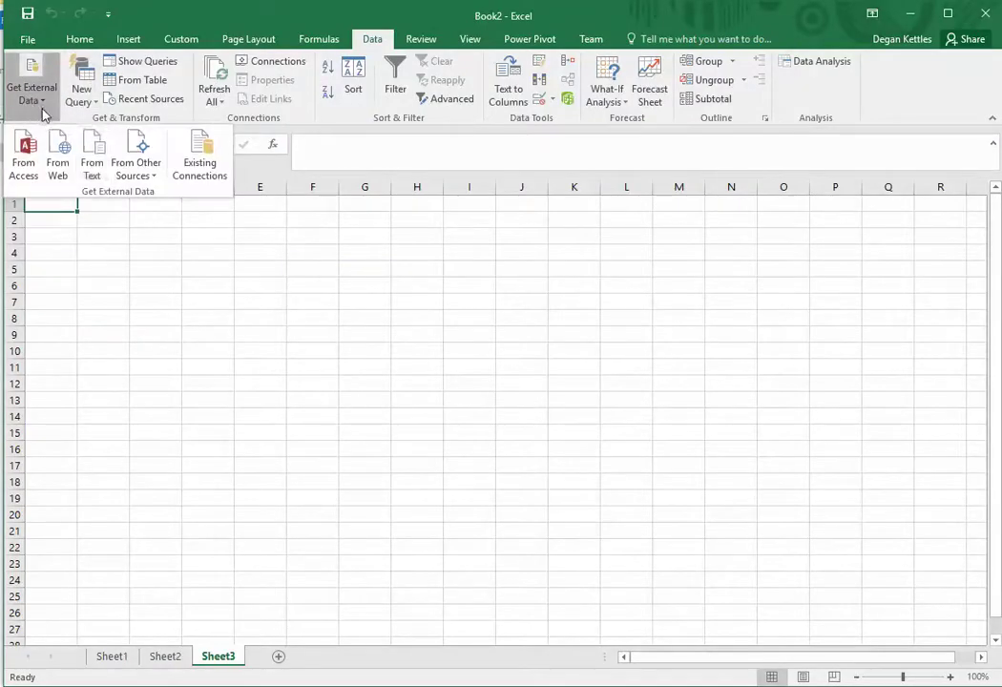
click(92, 151)
click(223, 134)
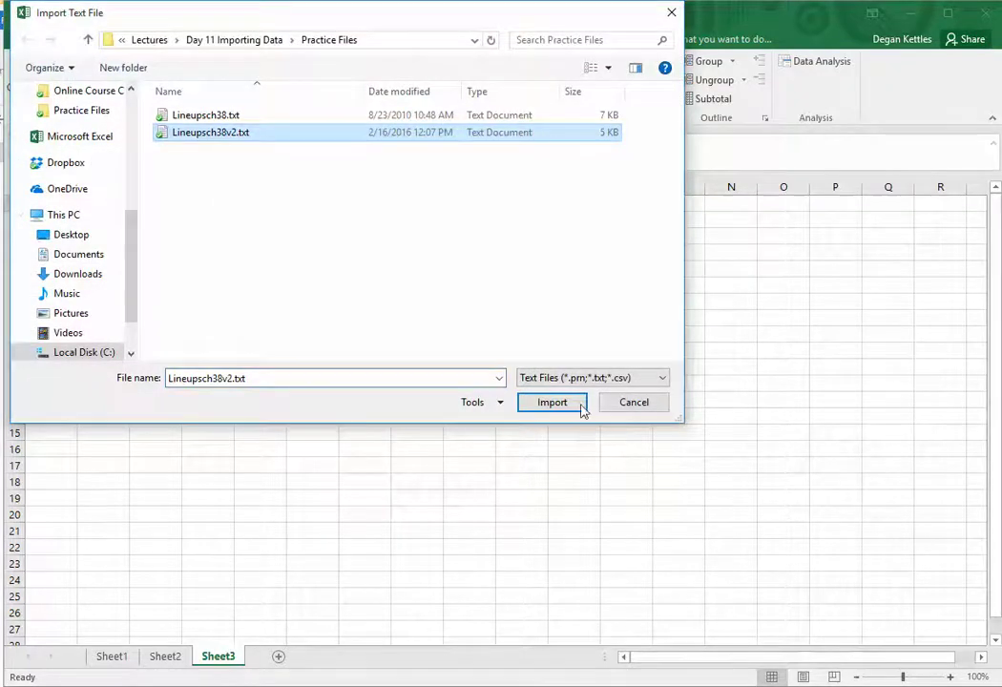
click(574, 401)
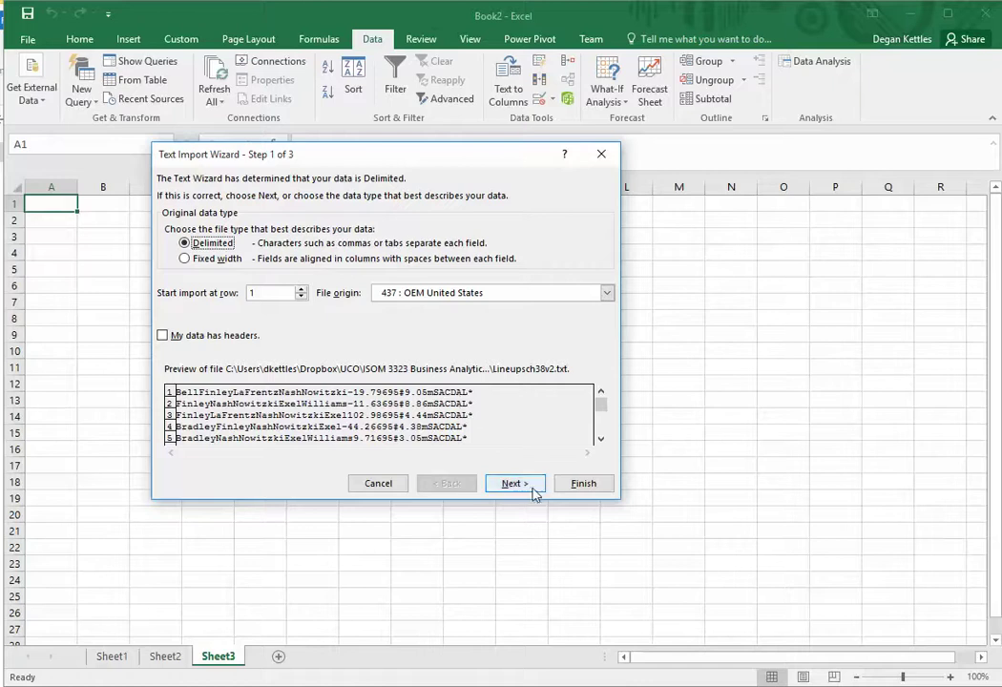
click(532, 487)
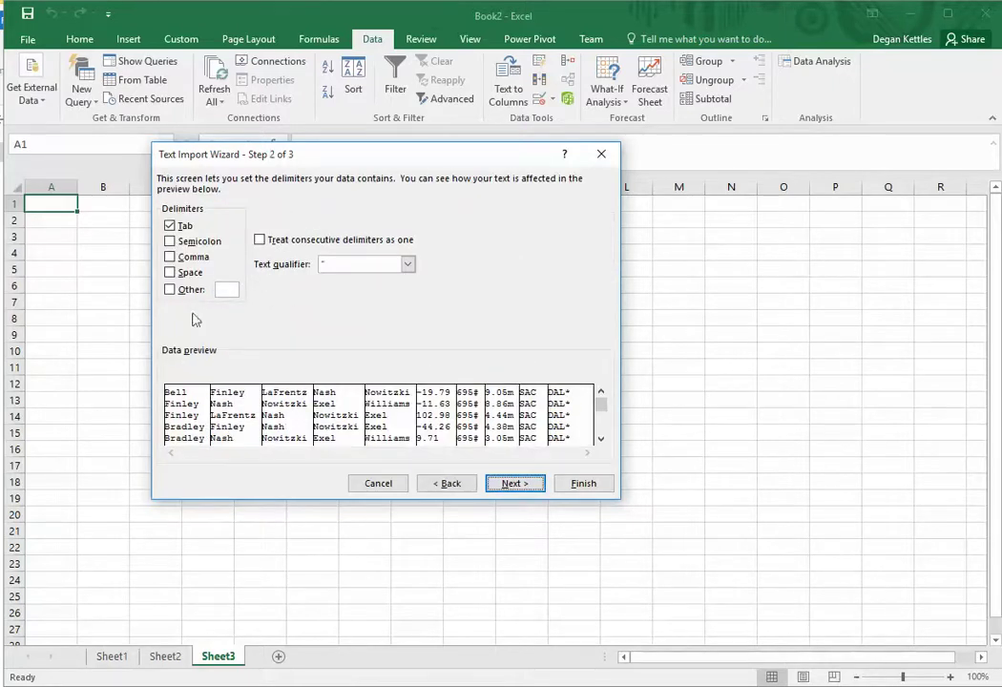
Try Space instead of Tab as the delimiter to compare the data preview, and return to Tab only
click(170, 226)
click(169, 227)
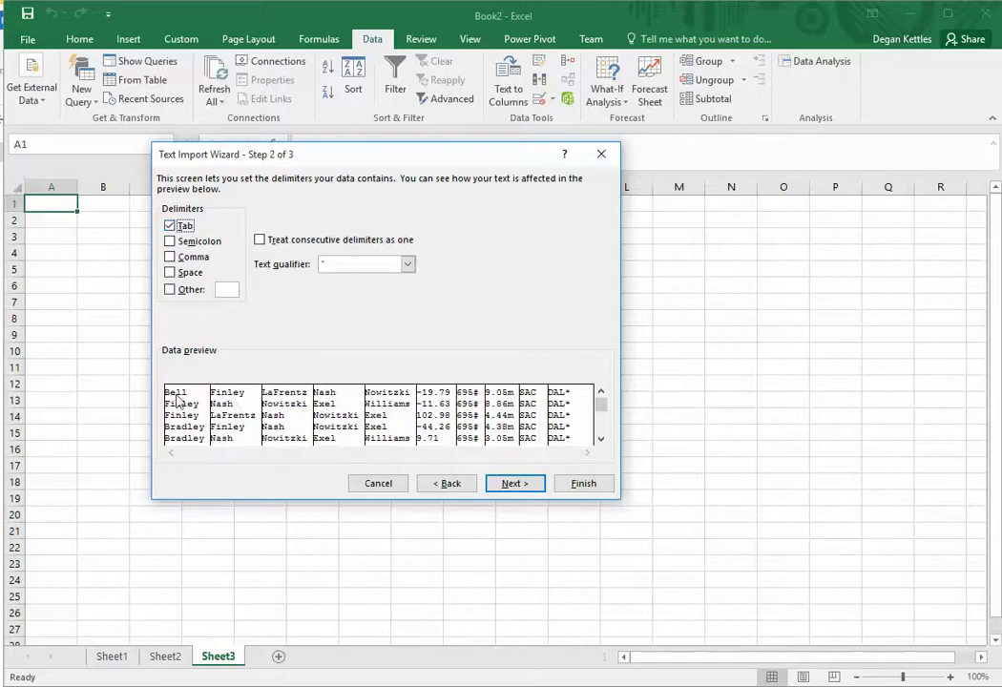
click(170, 226)
click(170, 273)
click(171, 273)
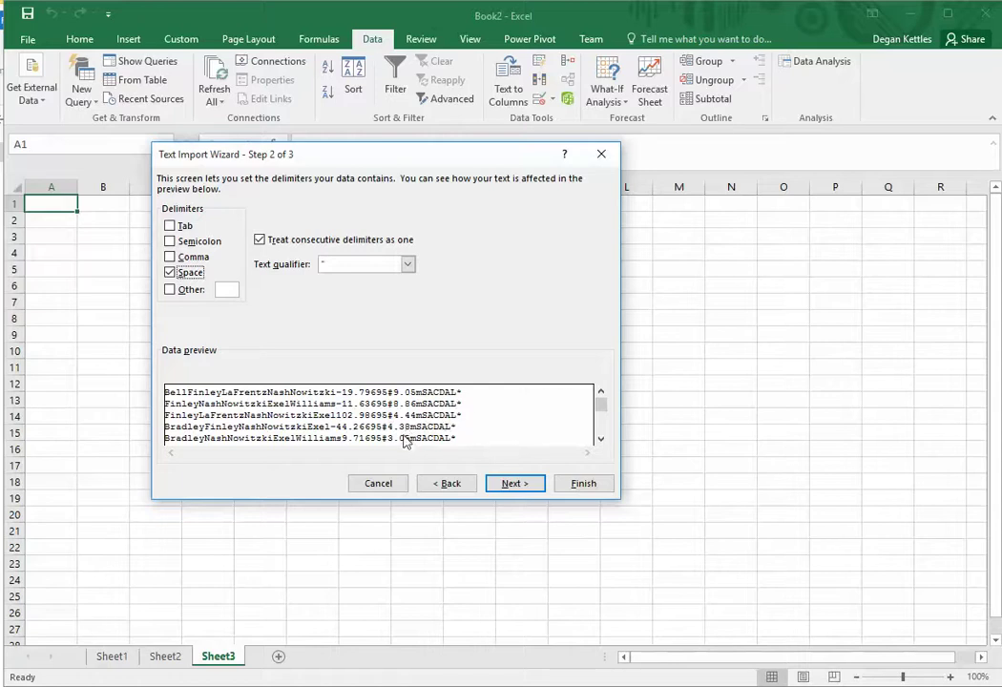
click(170, 273)
click(170, 226)
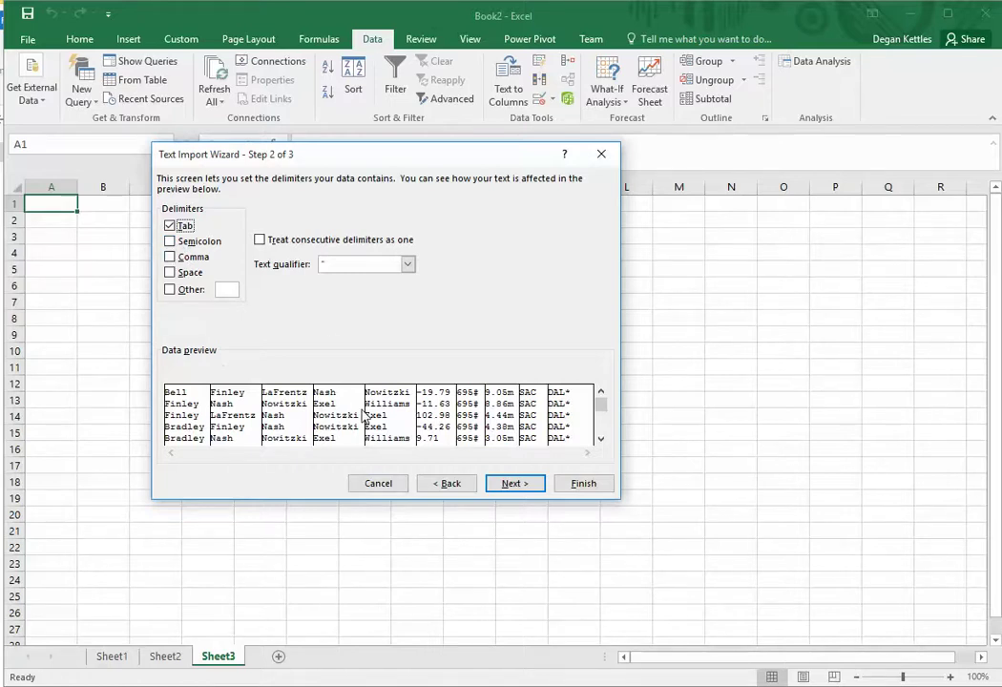
Finish the tab-delimited import, placing the data at A1 of the existing worksheet
click(583, 485)
click(407, 414)
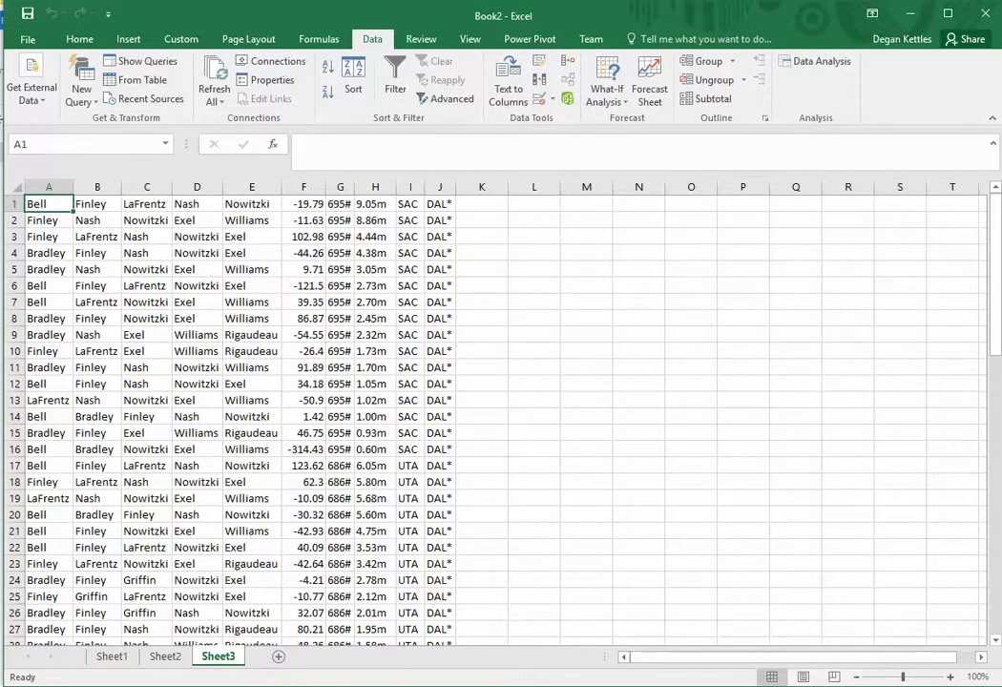
Open Lineupsch38.docx from the Practice Files folder in Word and look over its player lineup text
key(alt+Tab)
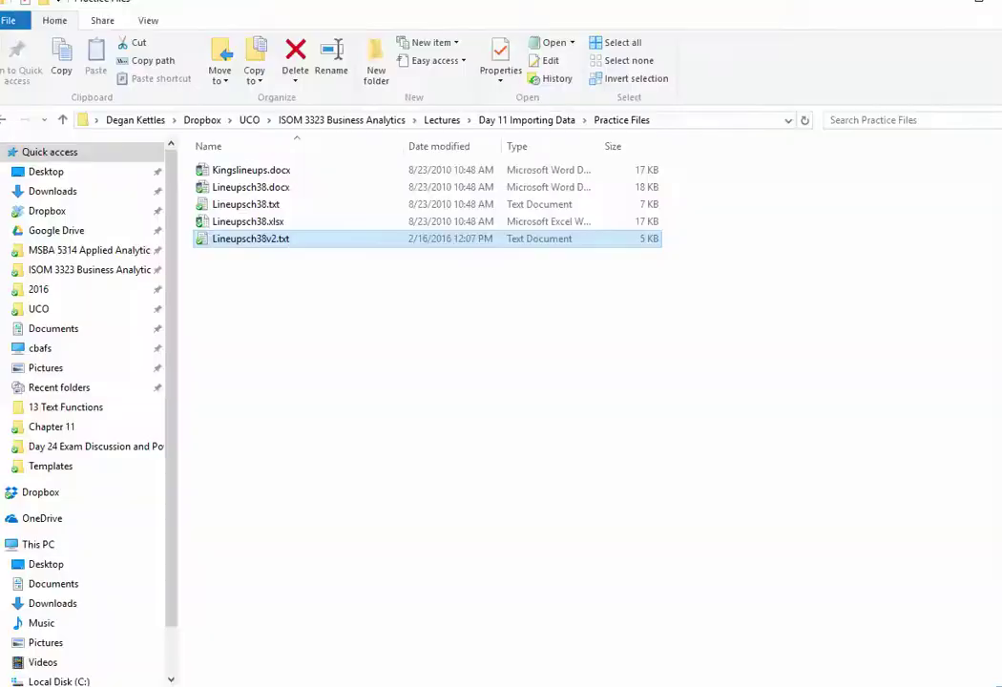
click(277, 192)
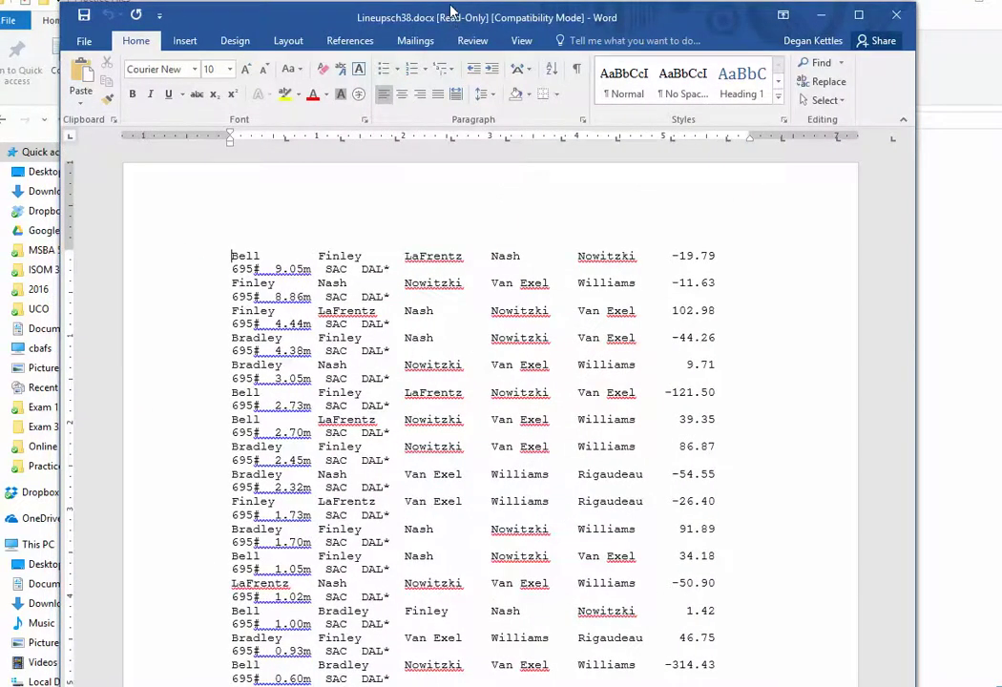
mouse_move(450, 8)
mouse_down()
mouse_move(483, 185)
mouse_move(456, 20)
mouse_up()
drag(453, 611, 461, 676)
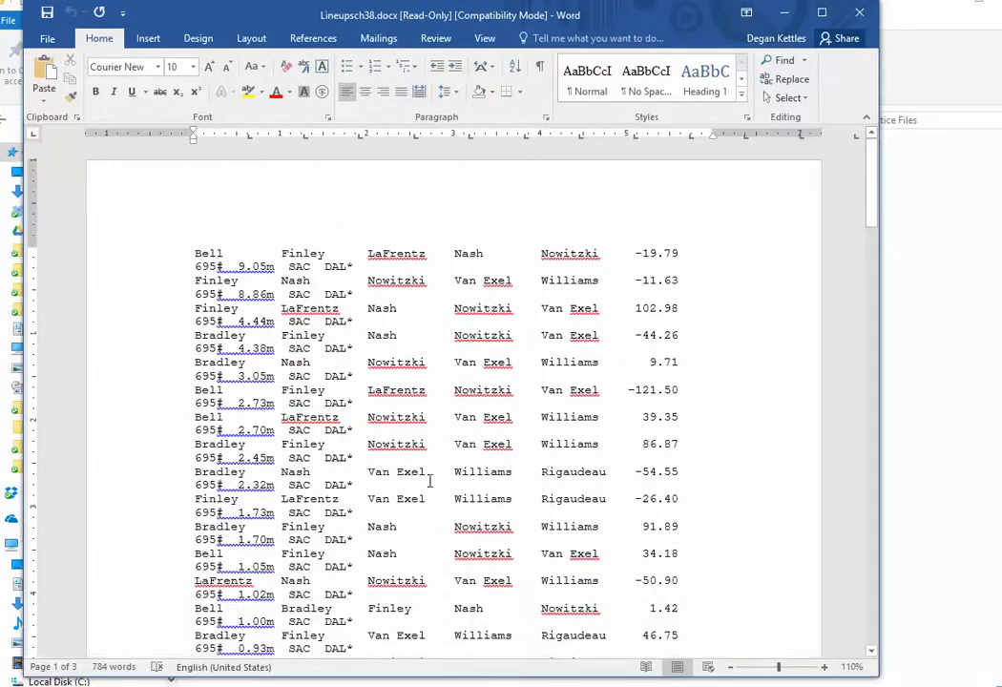
scroll(488, 364, down, 3)
scroll(488, 365, up, 3)
scroll(488, 363, down, 1)
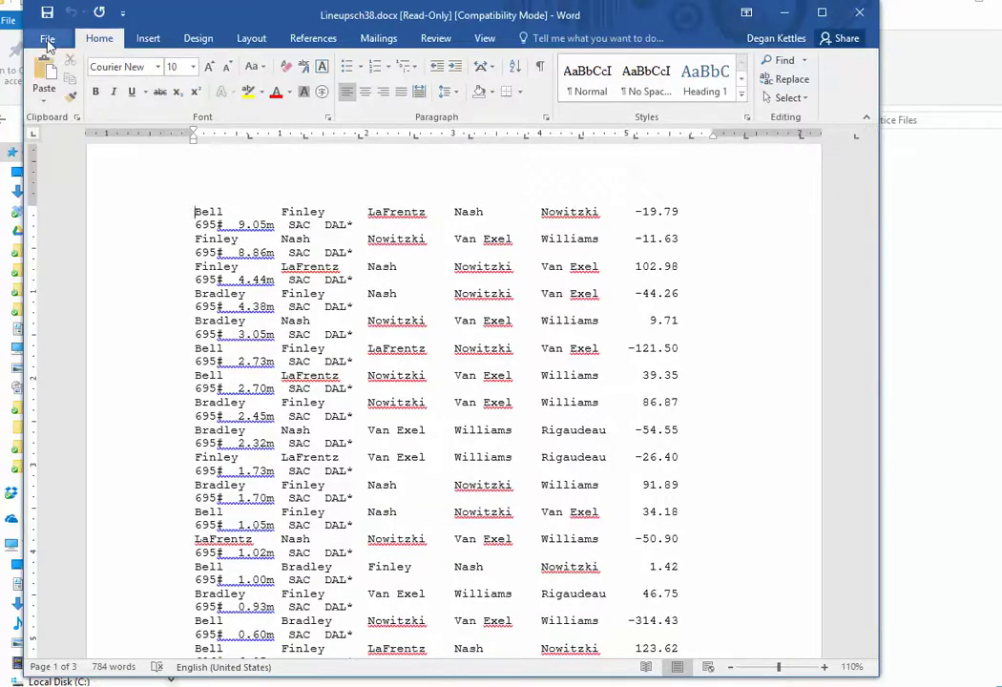
Save the document as the Plain Text file Lineupsch38fromDoc.txt in the Practice Files folder, with Windows (Default) encoding
click(48, 42)
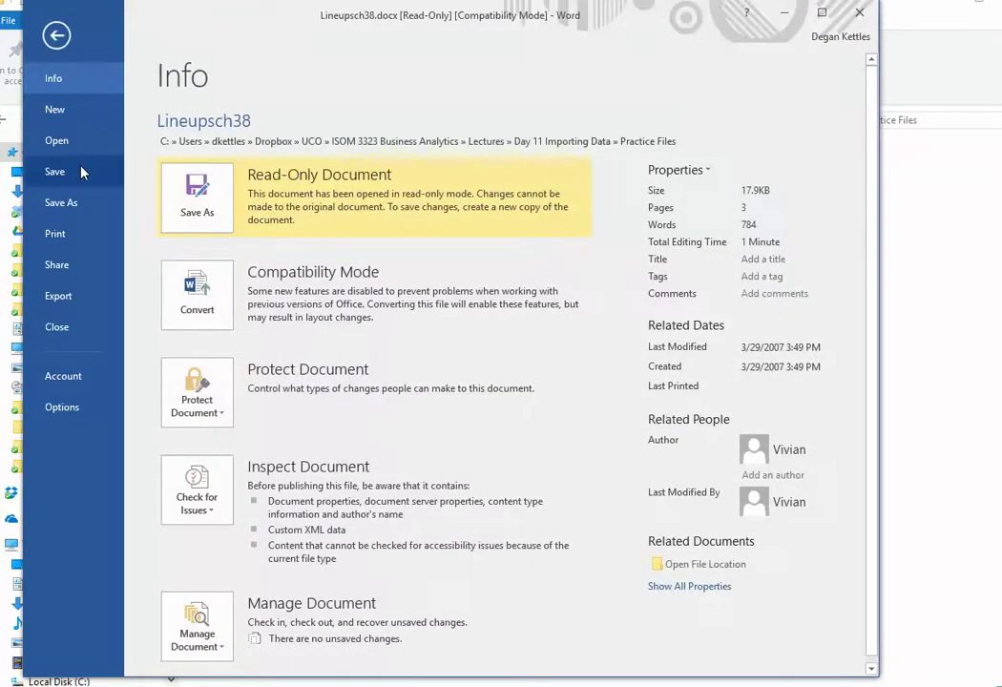
click(81, 172)
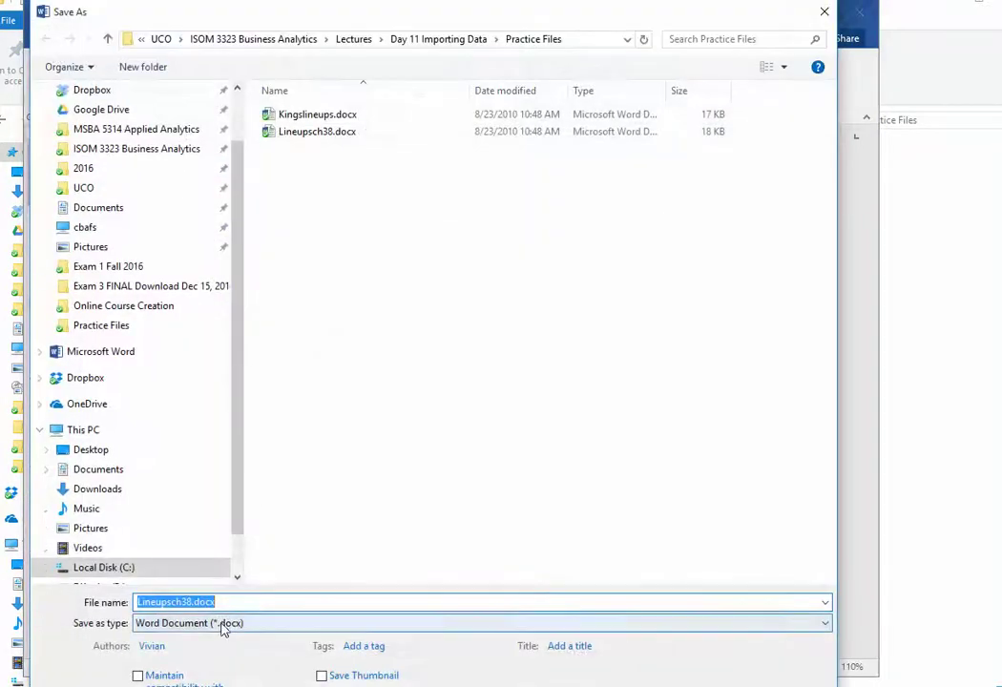
click(221, 625)
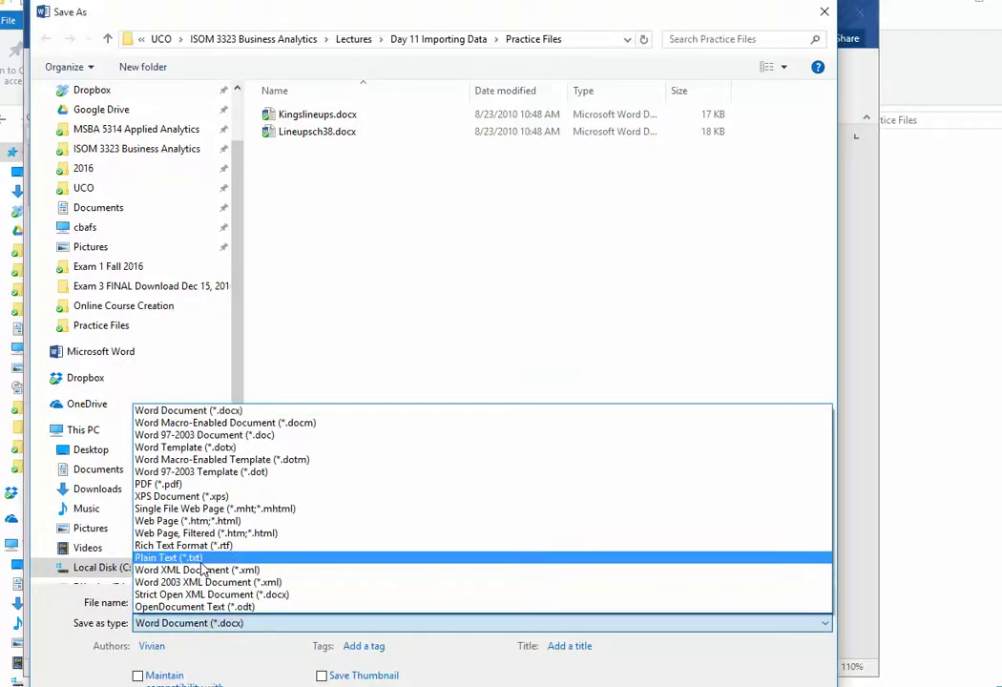
click(201, 563)
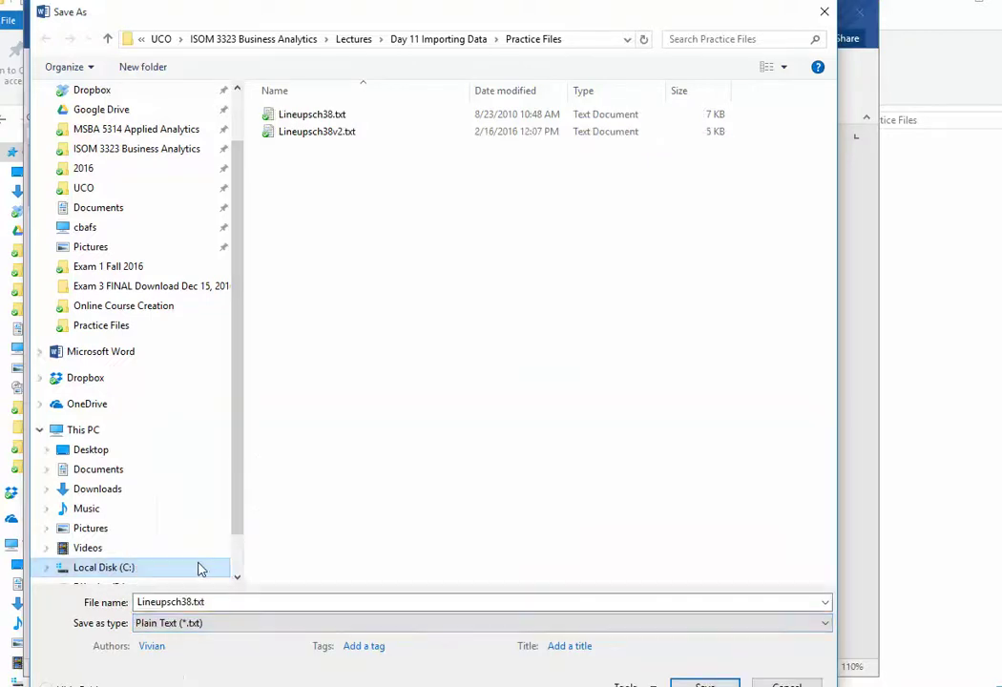
click(193, 602)
double_click(194, 602)
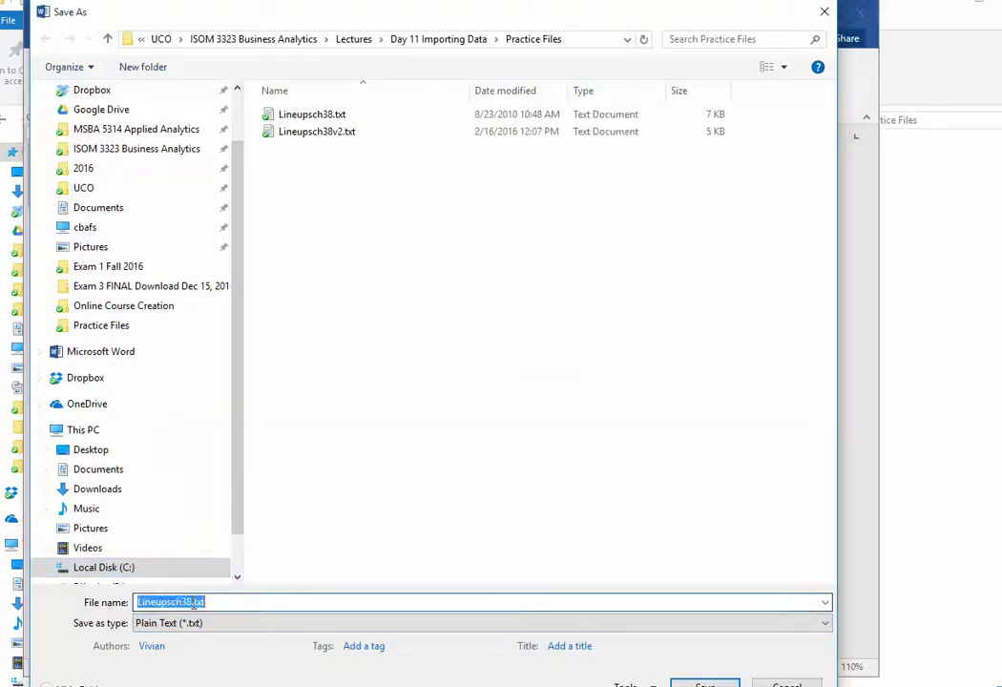
click(191, 602)
text(fro)
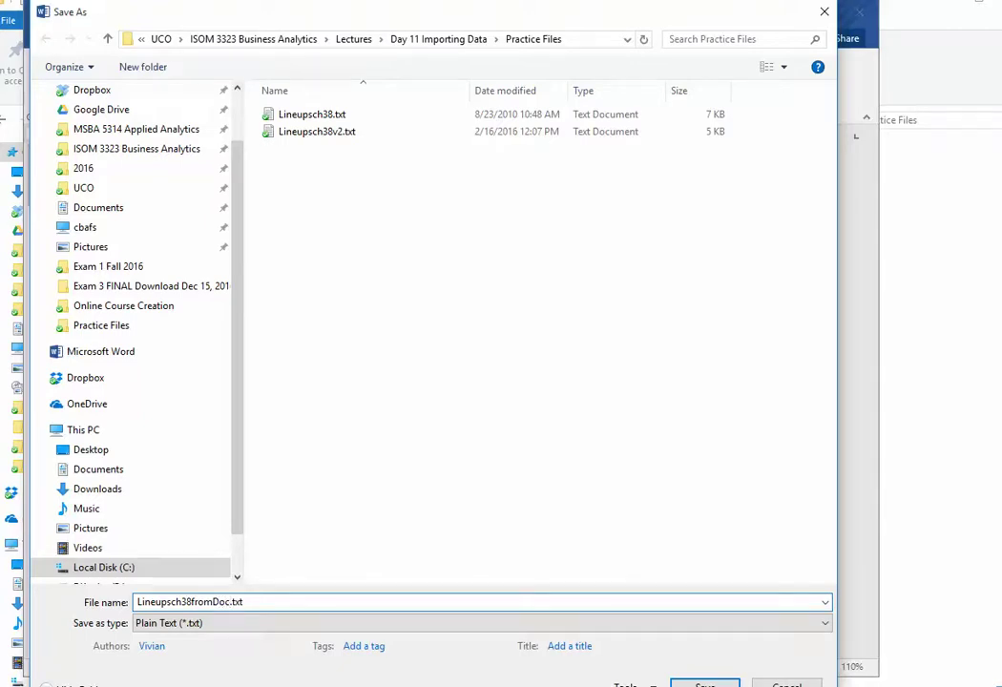
text(mDoc)
key(Return)
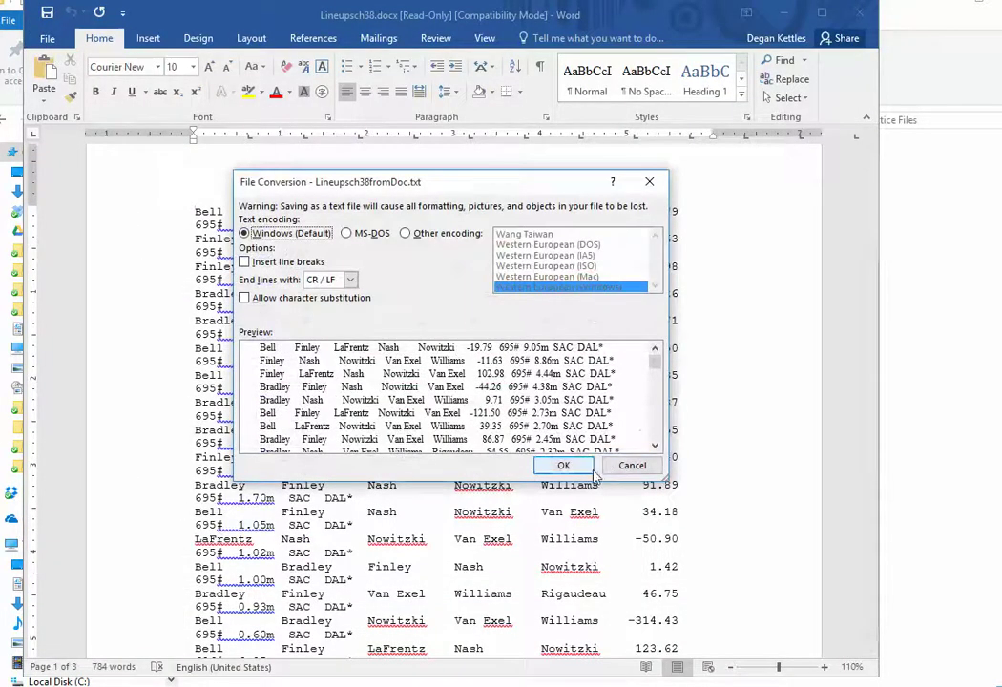
click(581, 466)
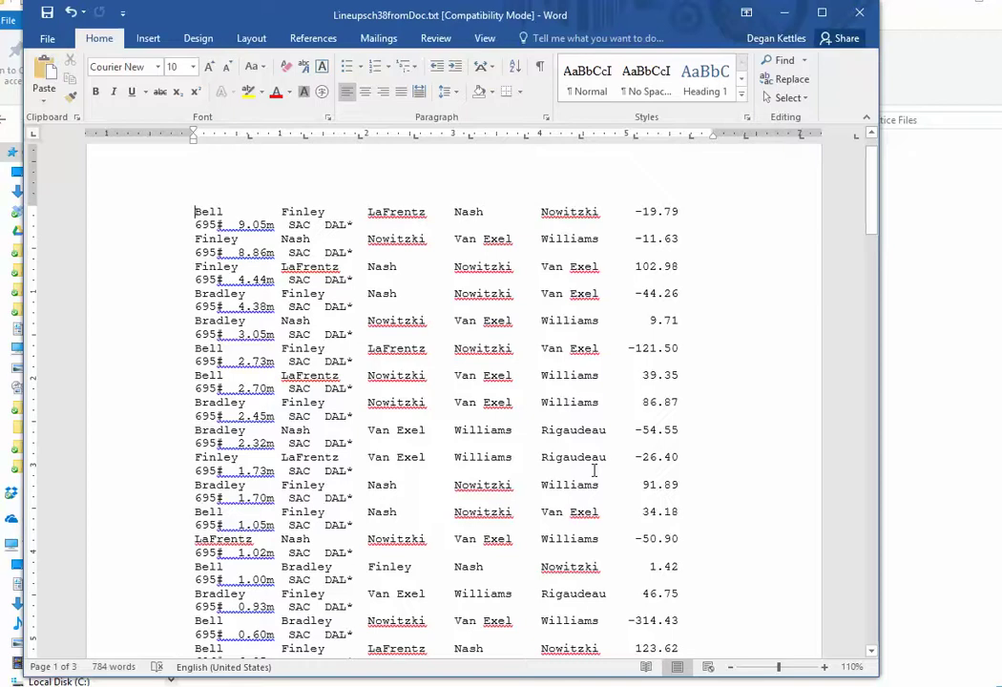
Switch to the Book2 workbook in Excel, add a new worksheet and start a text import of Lineupsch38fromDoc.txt from the Practice Files folder
click(978, 346)
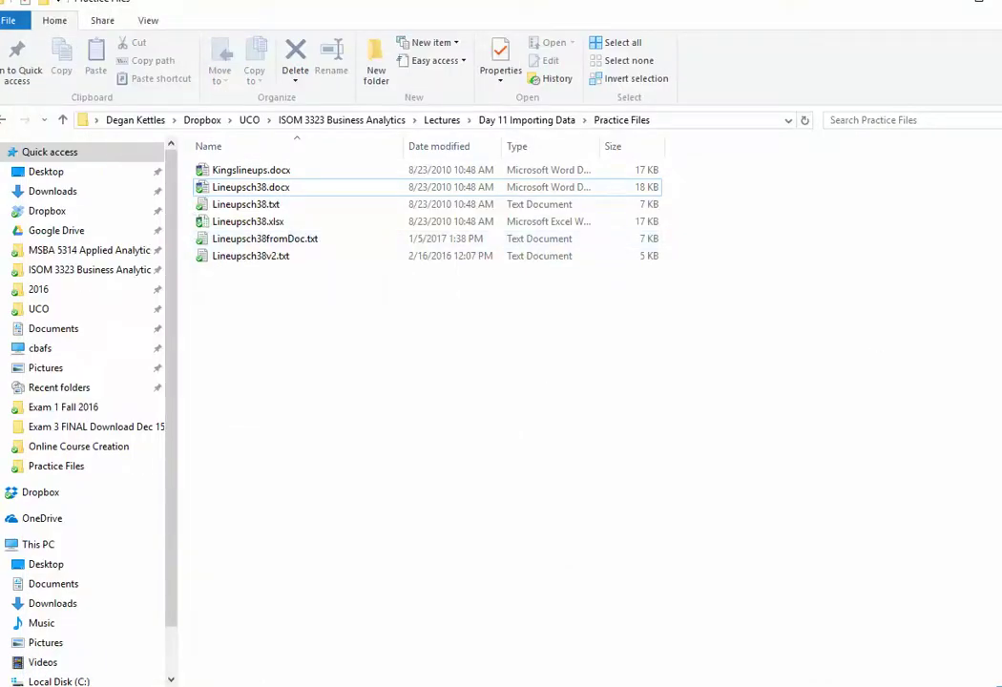
key(alt+Tab)
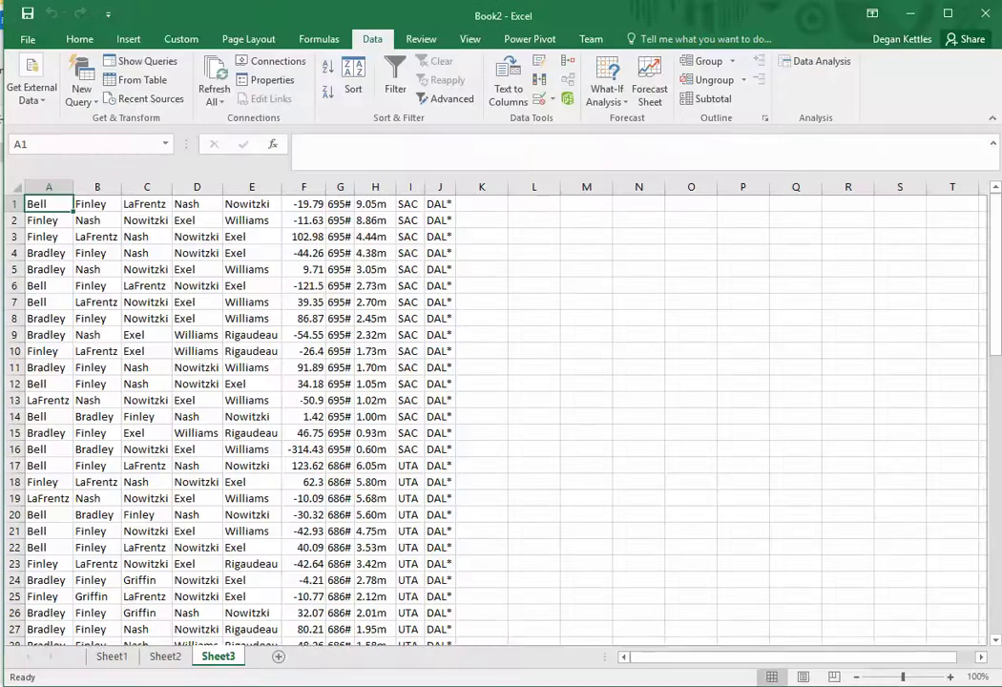
click(276, 658)
click(41, 101)
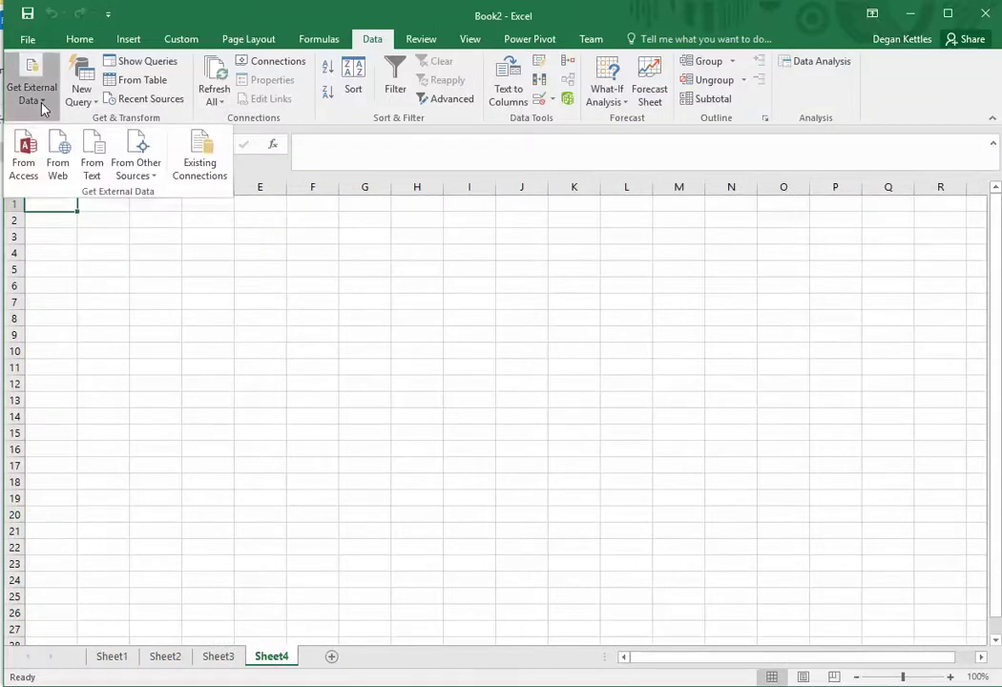
click(93, 150)
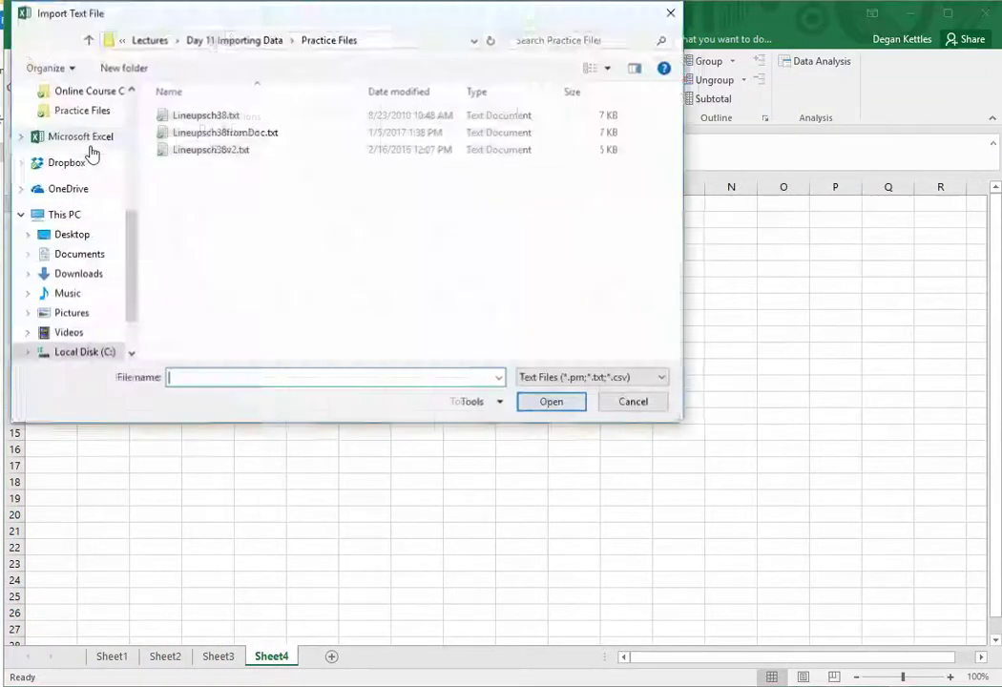
click(207, 135)
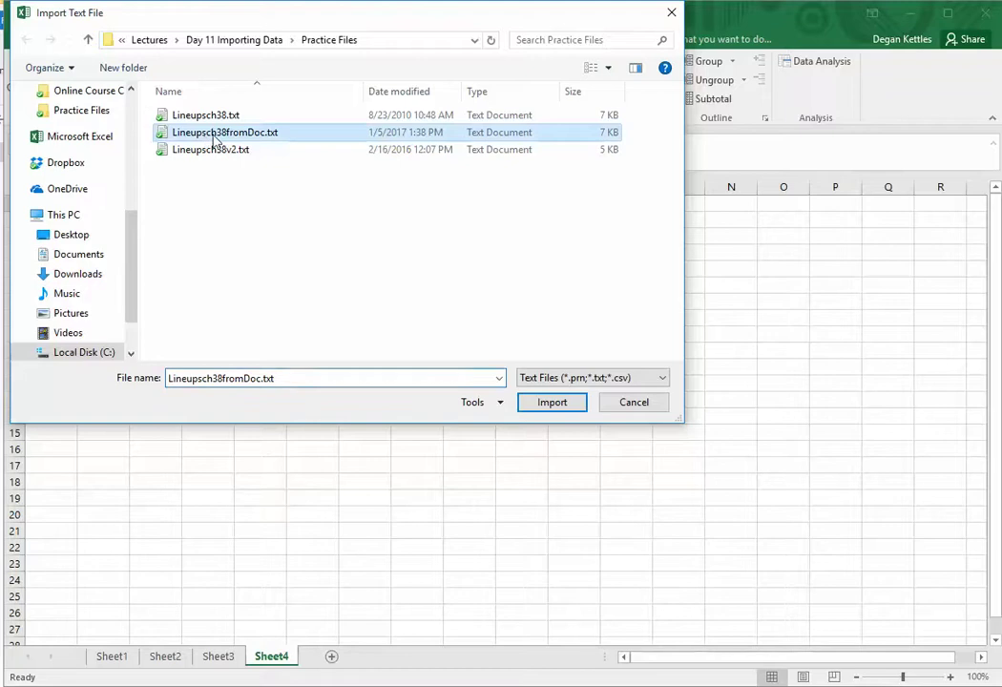
click(548, 401)
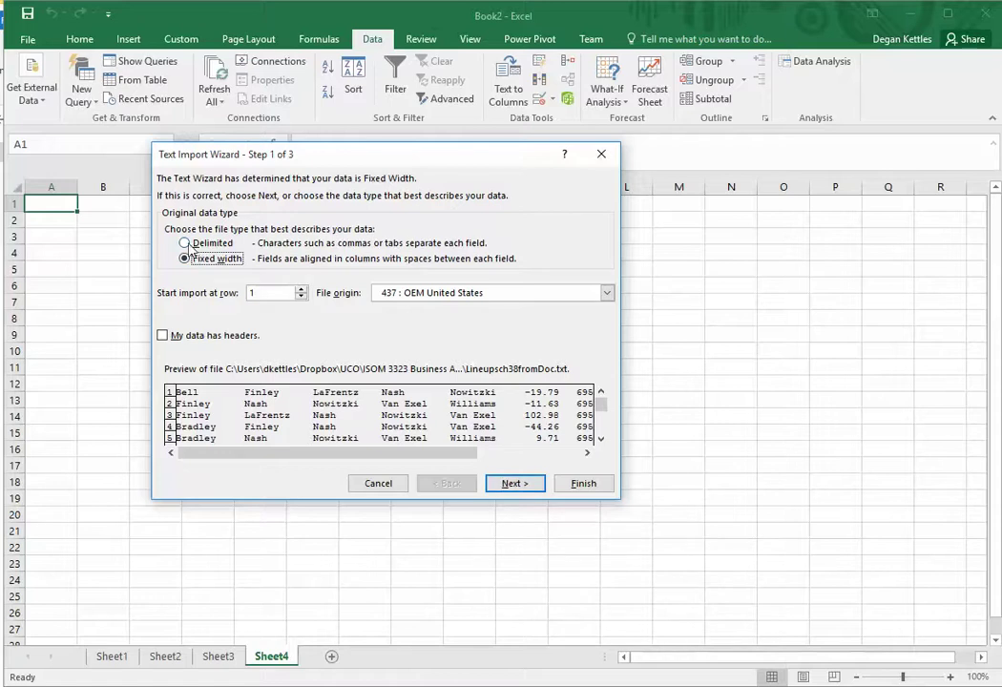
Treat the imported text as Delimited and use Space instead of Tab as the delimiter
click(185, 242)
click(528, 486)
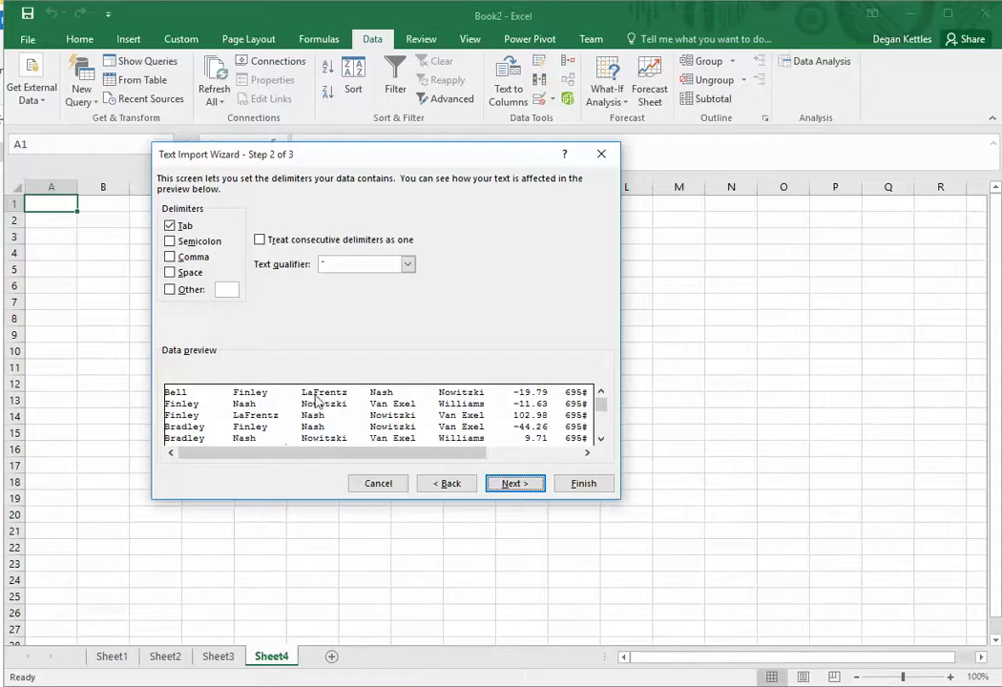
click(170, 225)
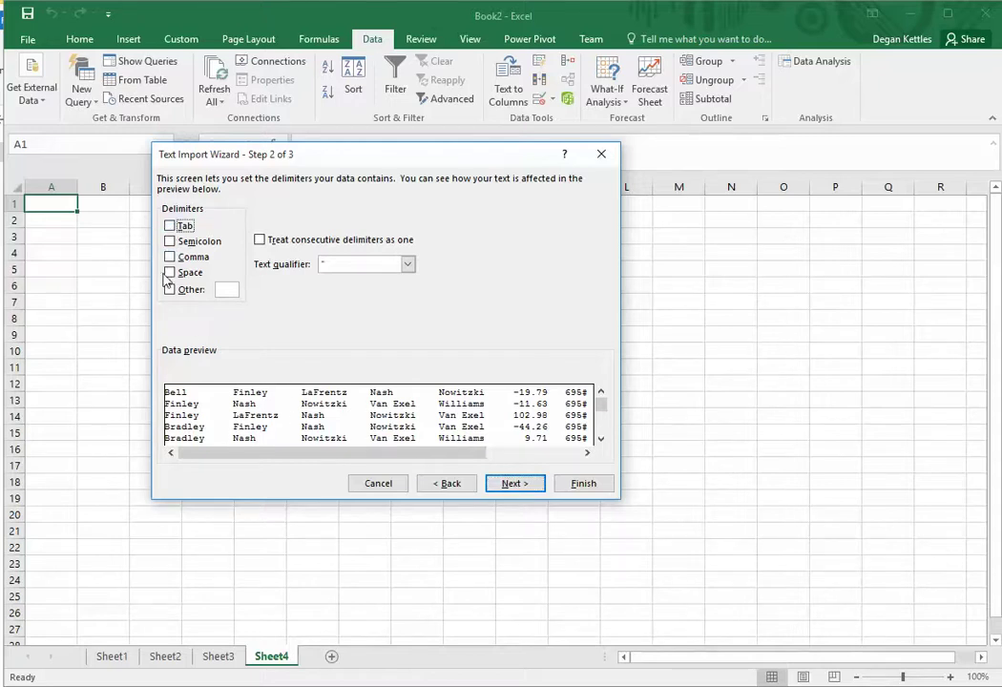
click(170, 272)
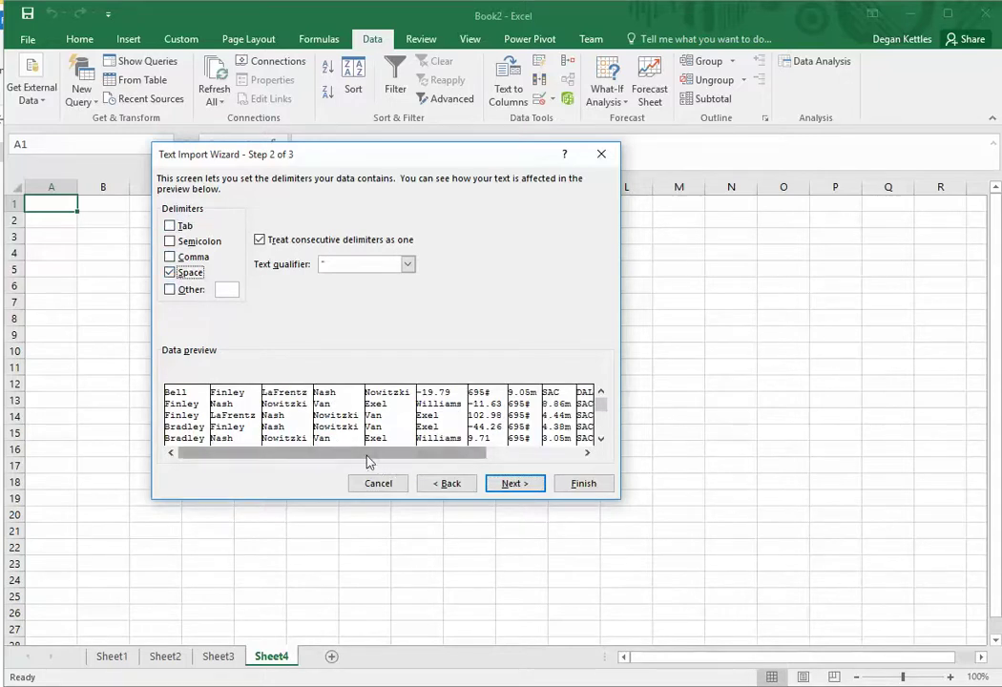
Check how the data preview splits the columns and finish the import at A1 of the existing worksheet
drag(359, 454, 576, 458)
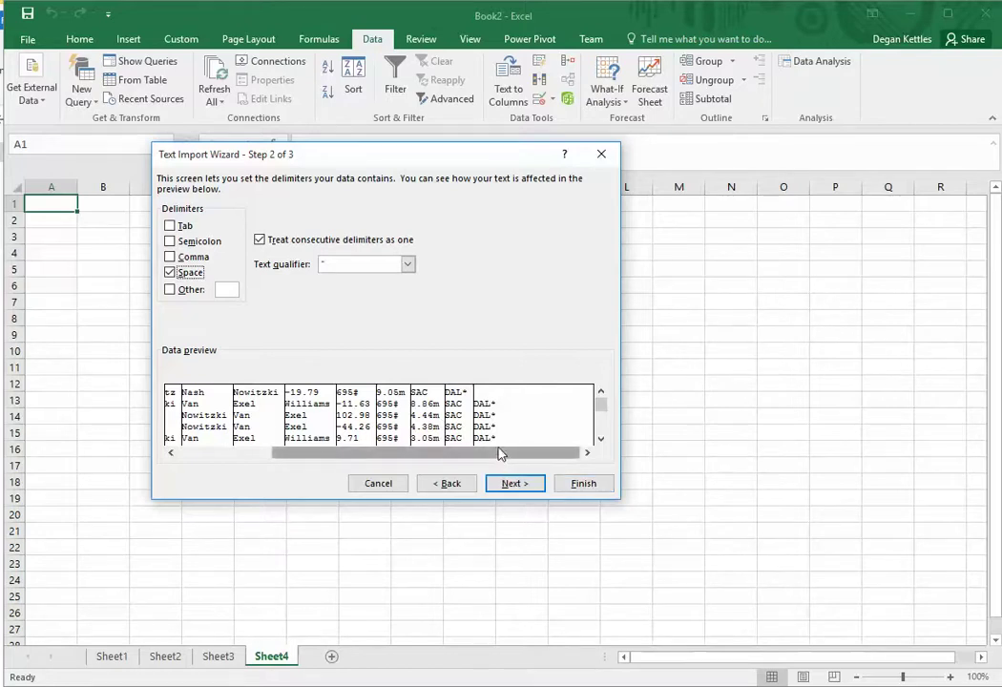
click(322, 456)
drag(322, 456, 458, 451)
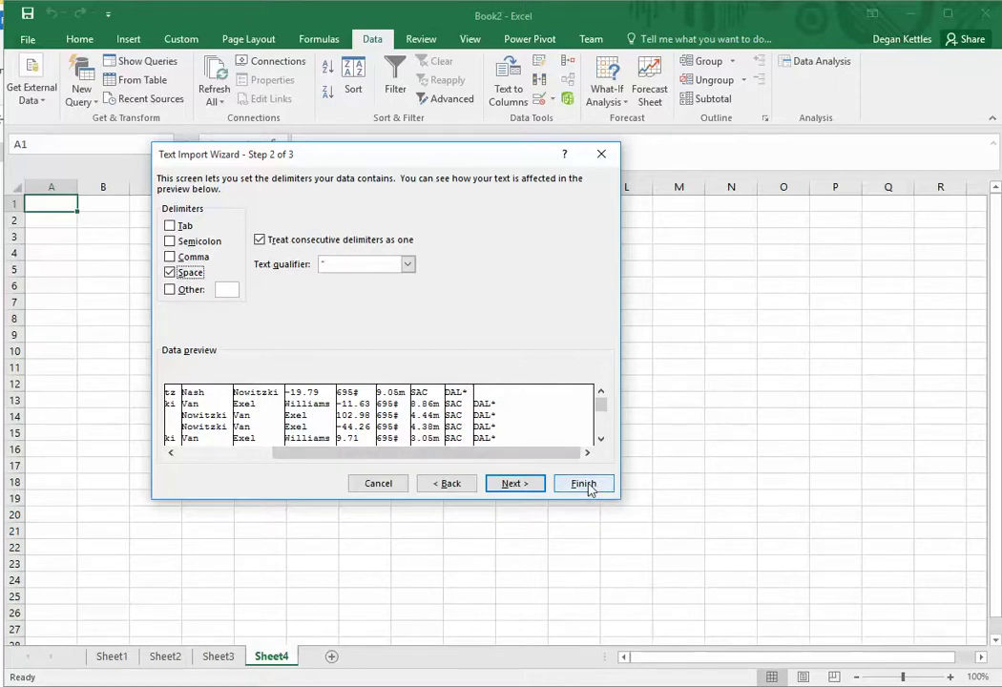
click(267, 452)
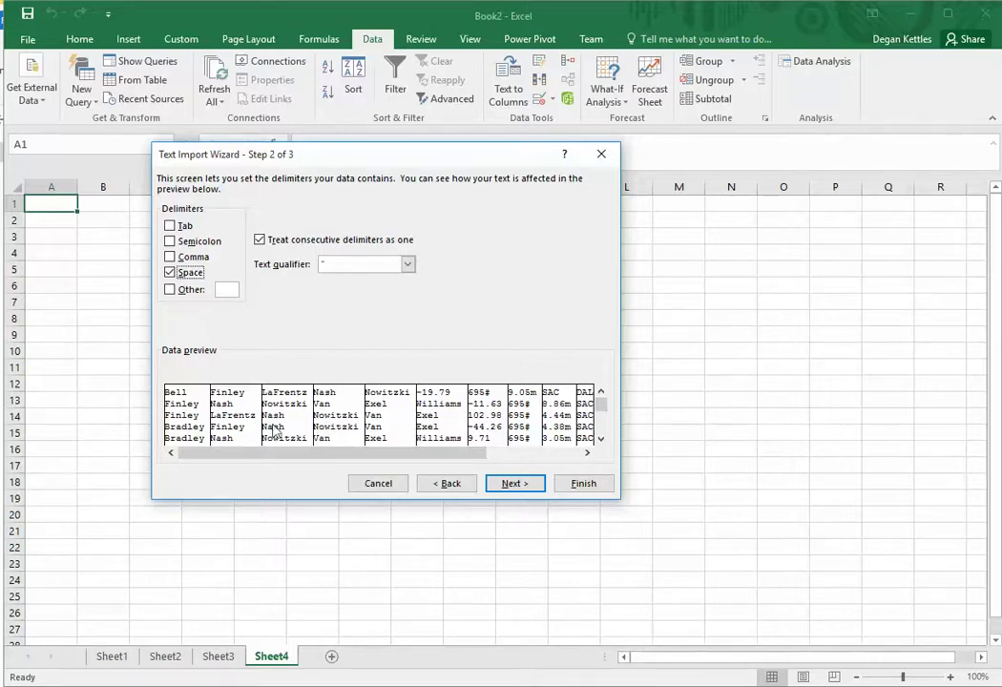
click(579, 482)
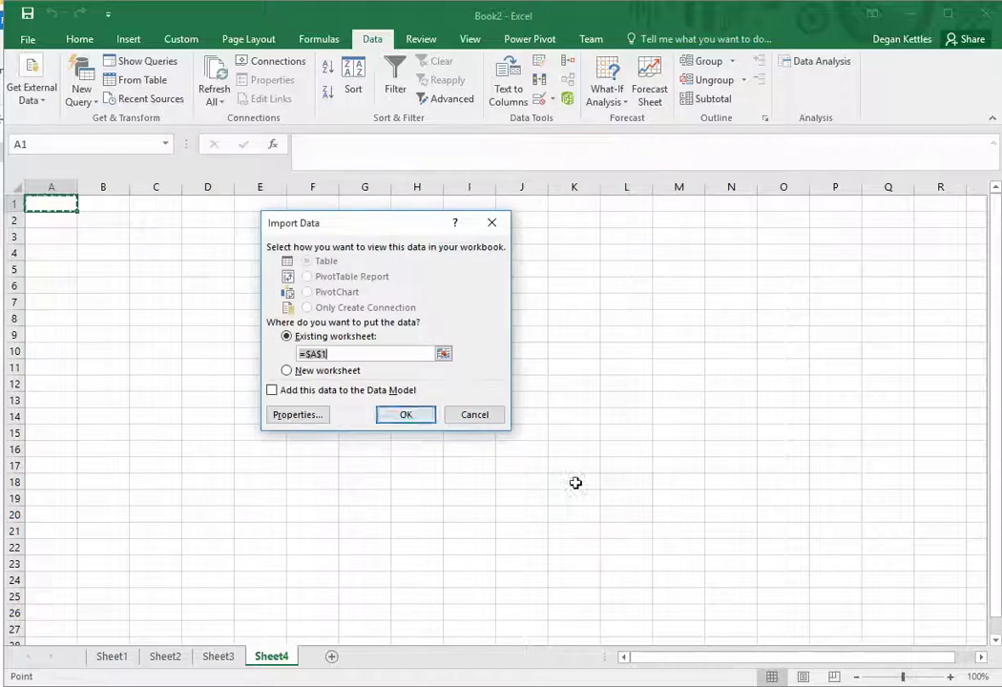
click(422, 419)
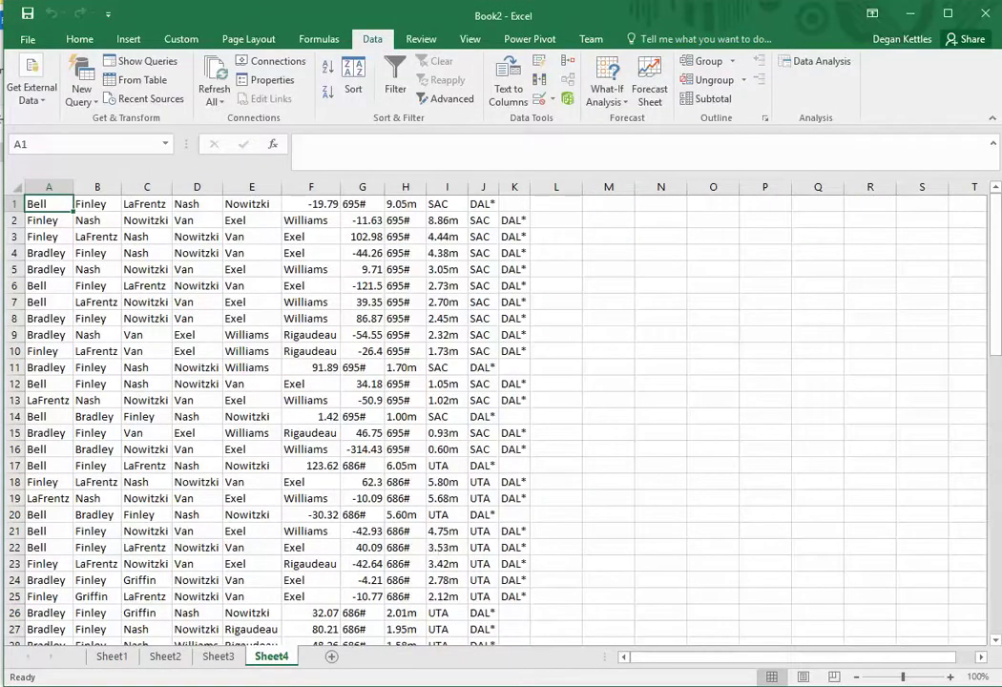
Switch to the Lineupsch38fromDoc.txt document in Word and replace all occurrences of "Van Exel" with "VanExel"
mouse_move(496, 686)
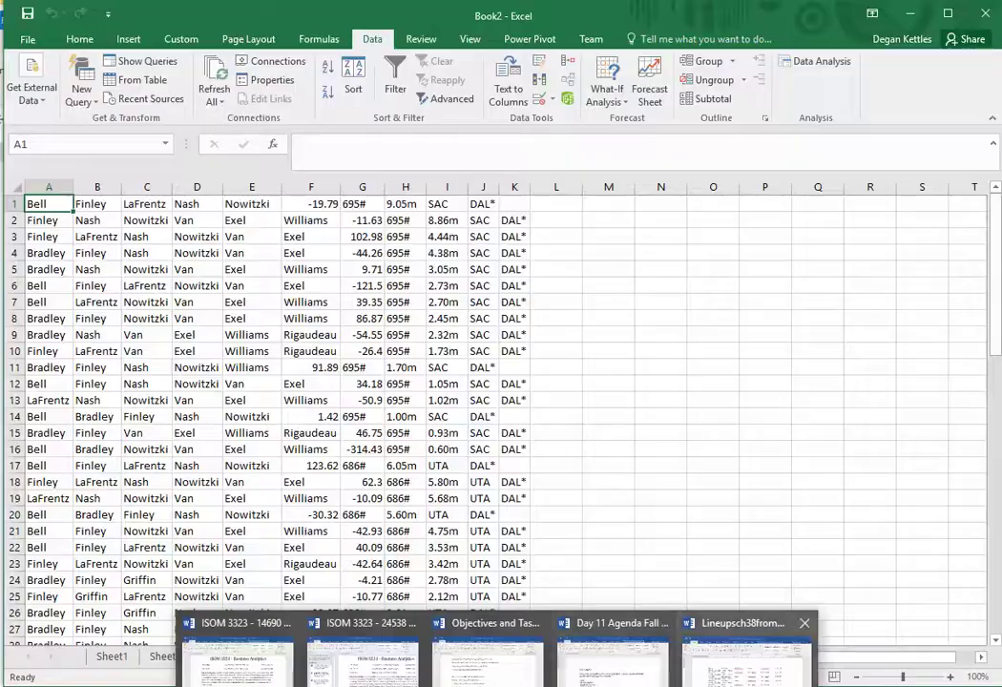
click(747, 653)
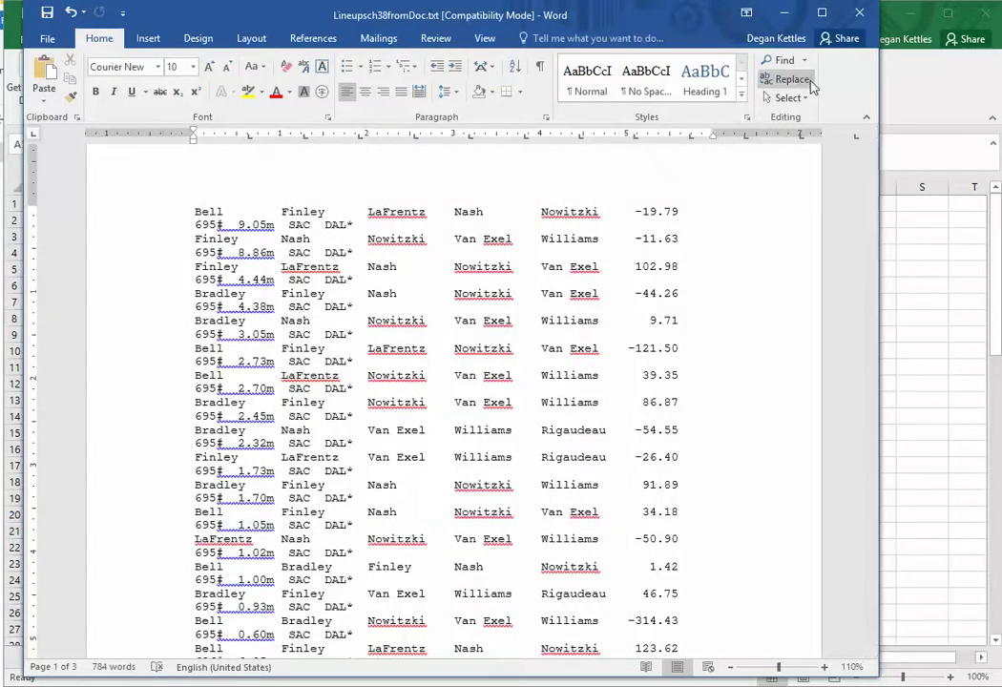
click(804, 84)
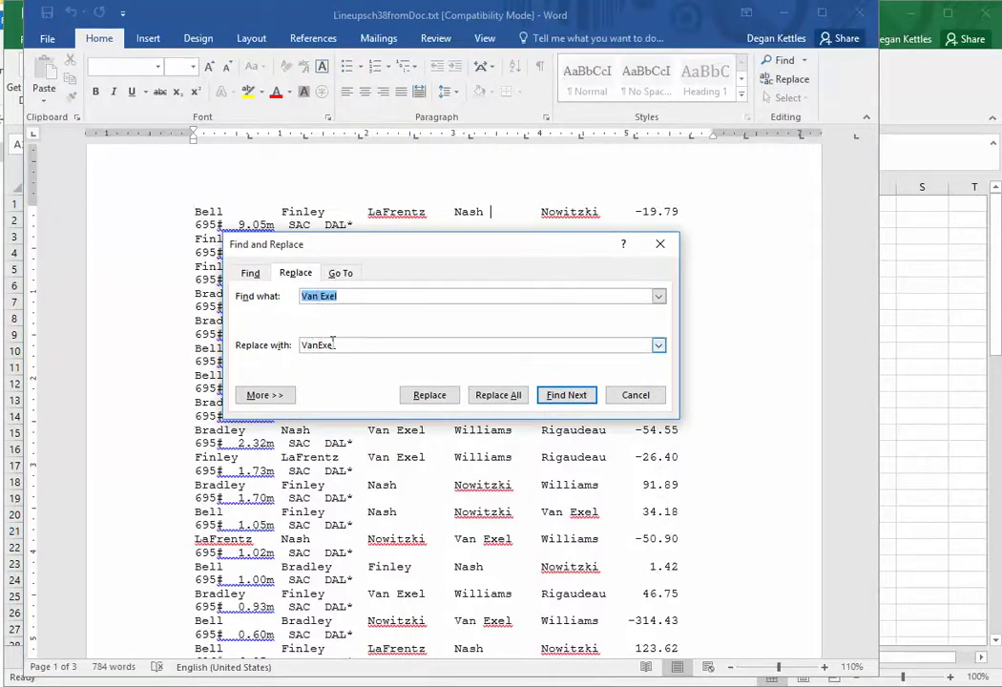
click(516, 393)
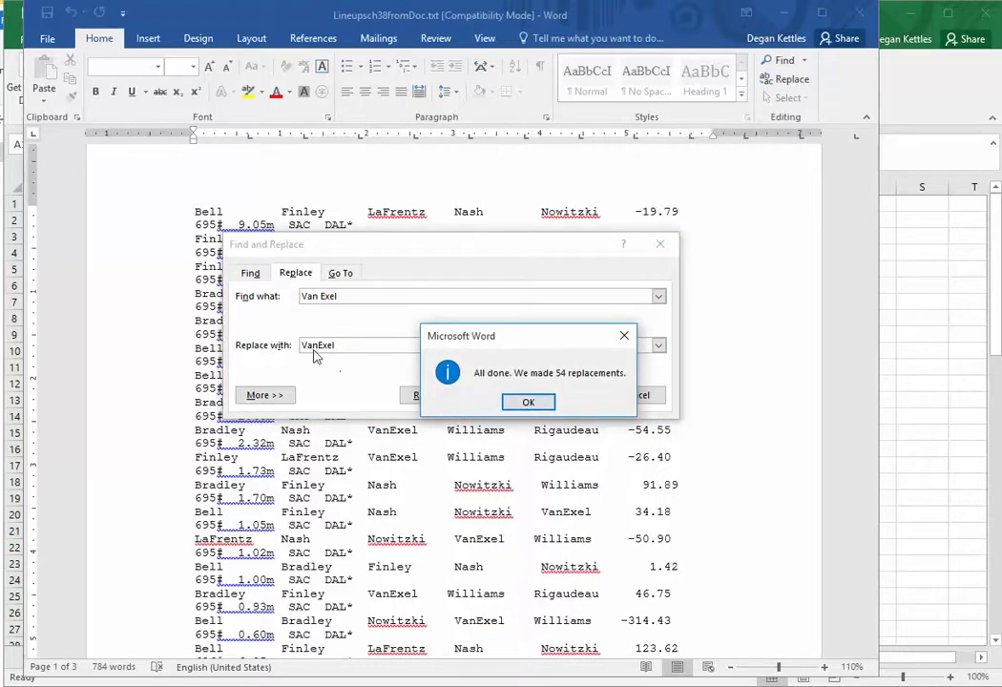
click(528, 402)
click(632, 397)
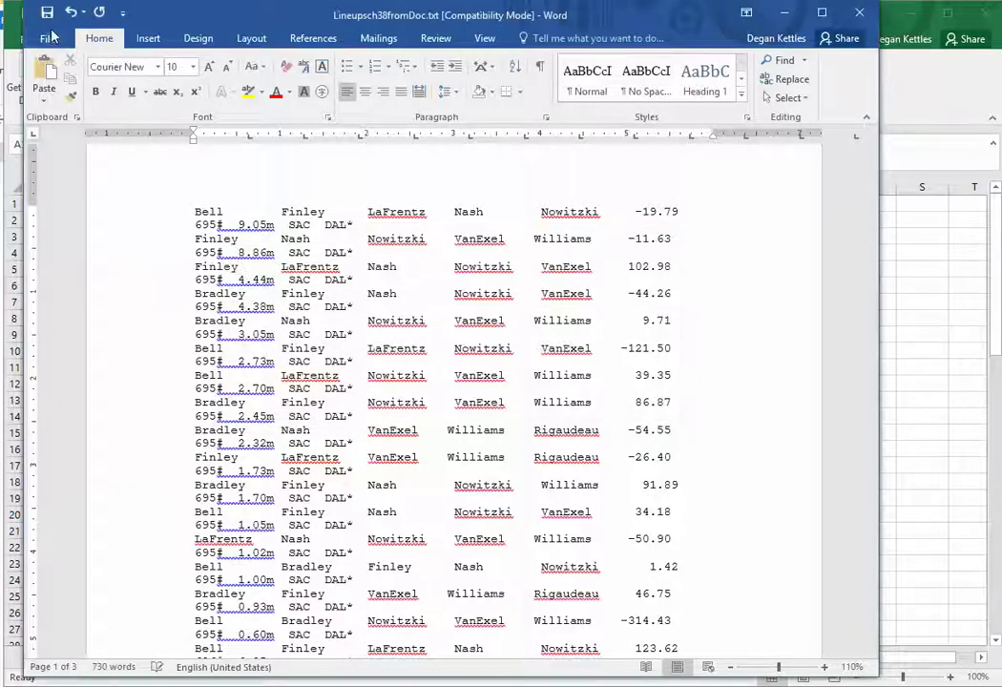
Save the edited text as a new Plain Text file named Lineupsch38fromDoc2.txt in the Practice Files folder, accepting the file conversion settings
click(47, 38)
click(95, 204)
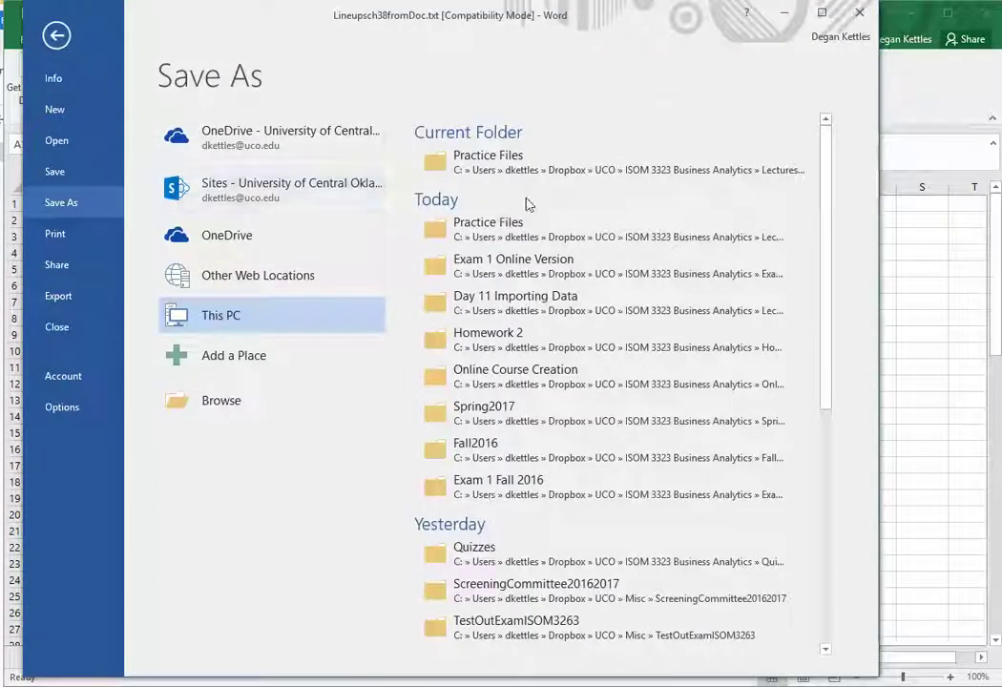
click(526, 163)
click(218, 602)
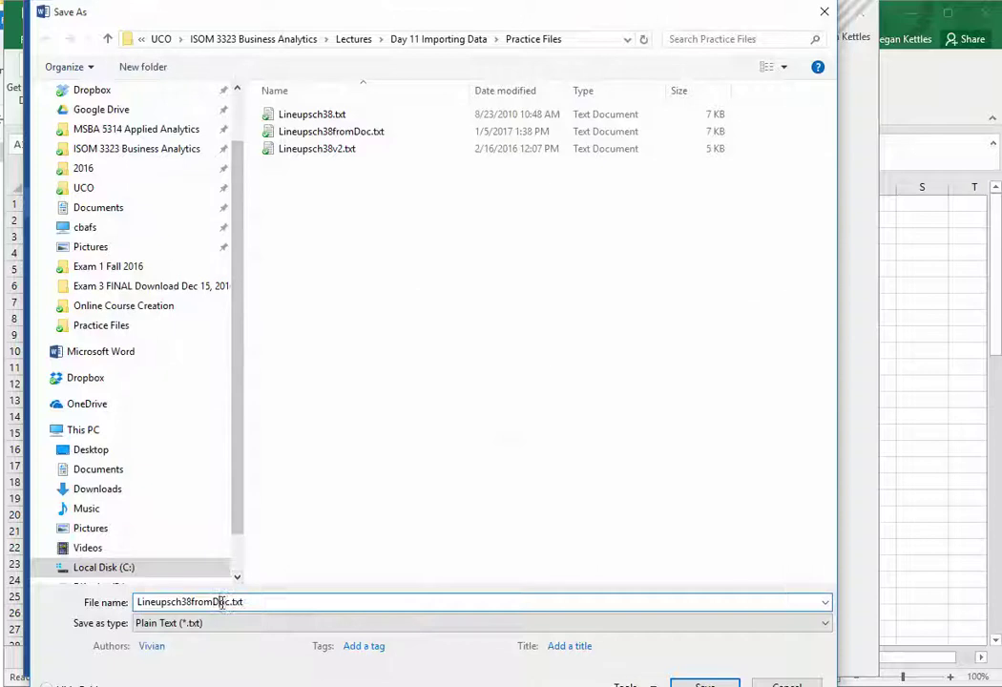
text(2)
key(Return)
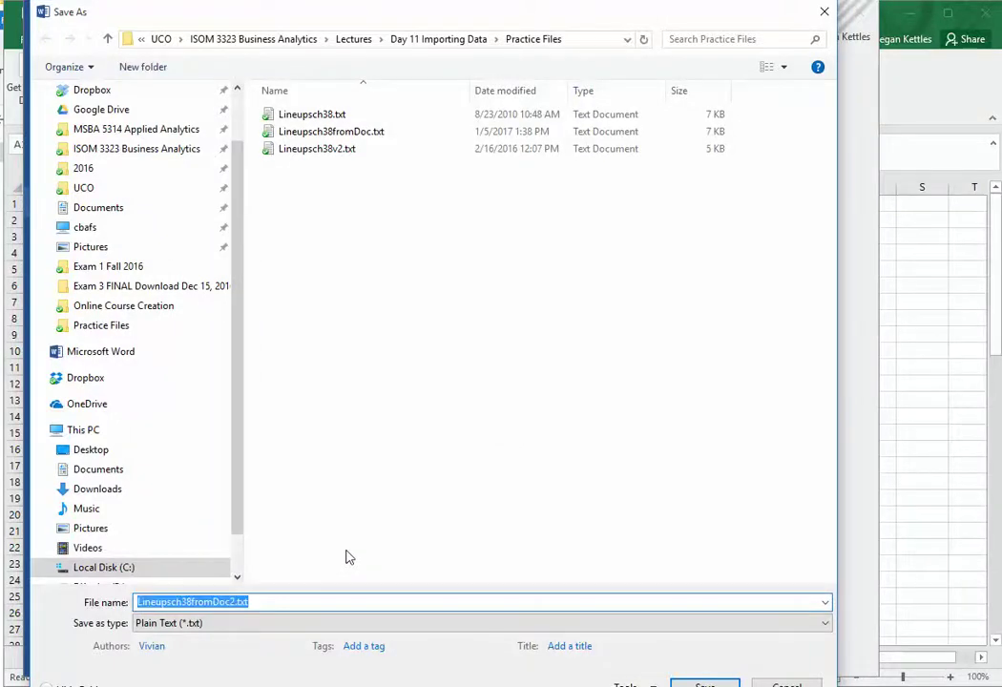
click(563, 467)
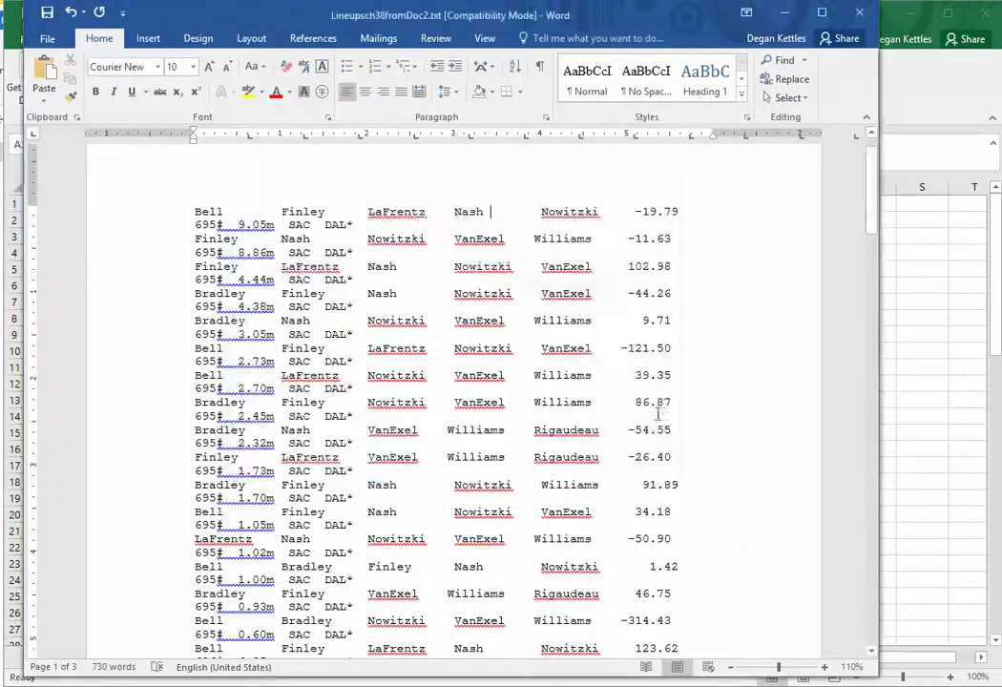
Return to Excel, add another worksheet and start a text import of Lineupsch38fromDoc2.txt
key(alt+Tab)
click(349, 657)
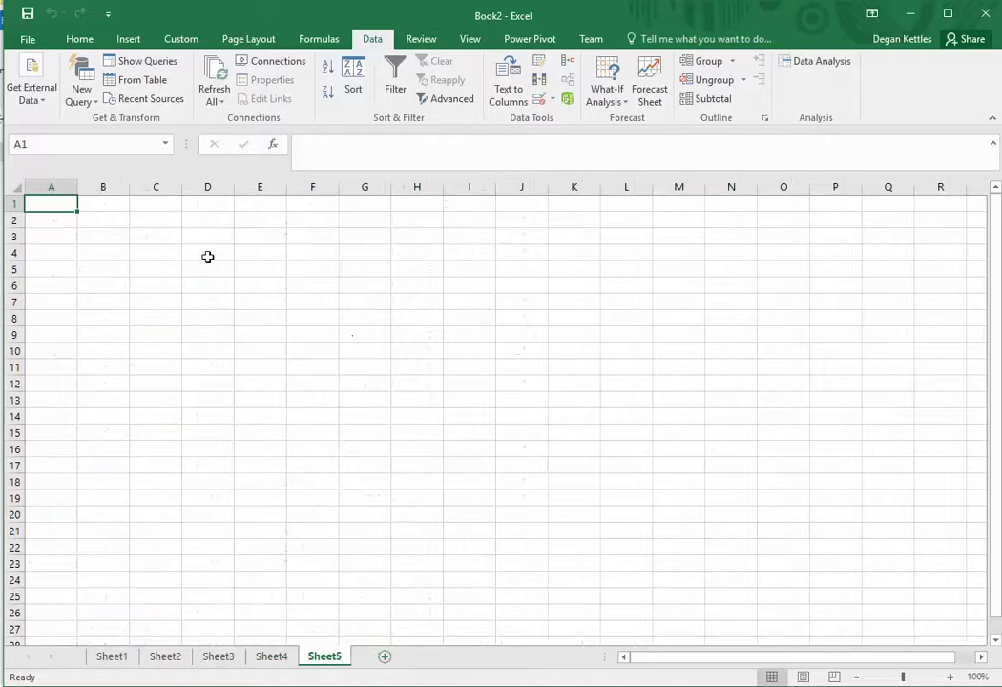
click(31, 101)
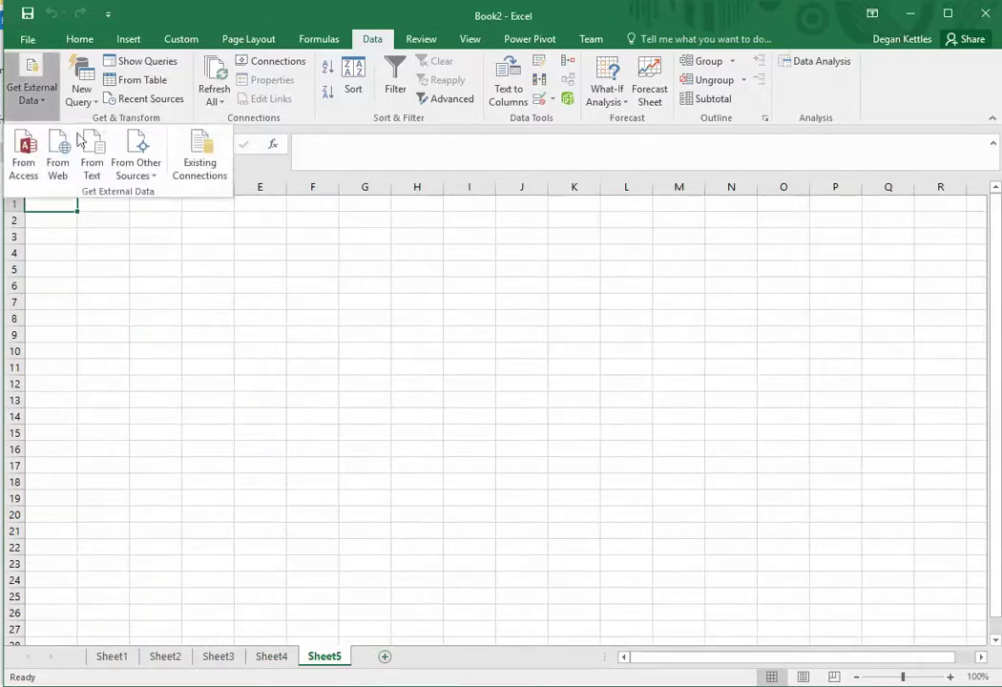
click(92, 170)
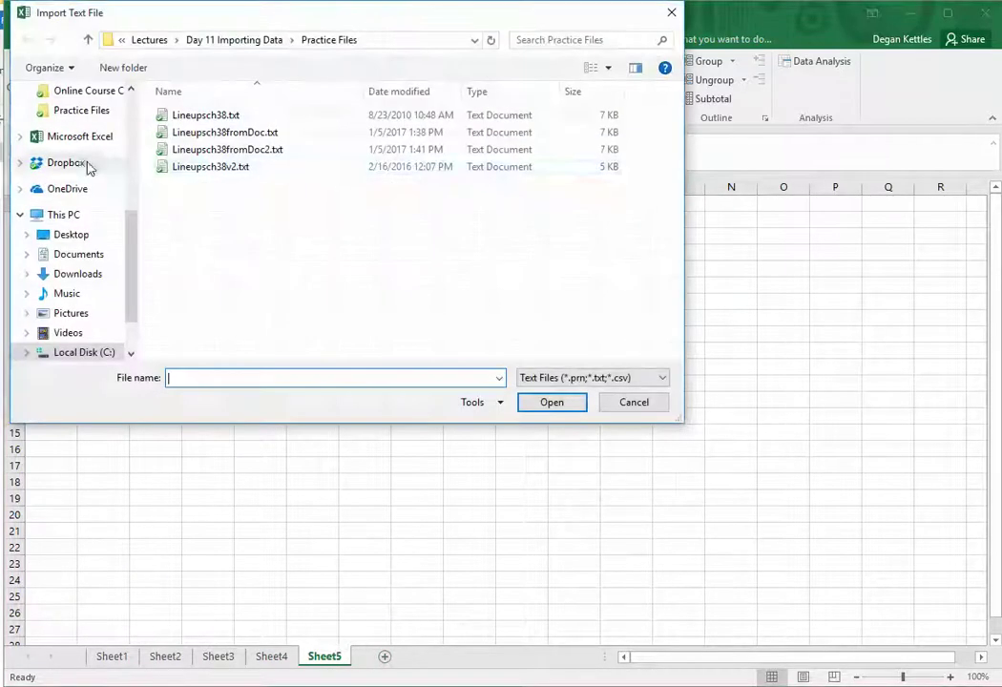
click(227, 150)
click(553, 401)
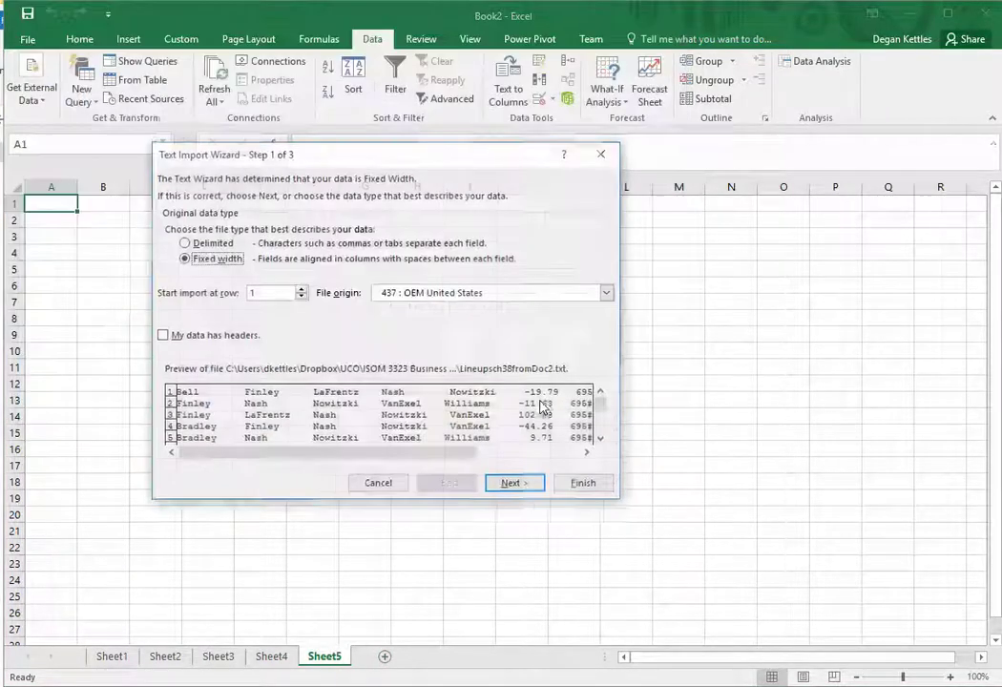
Import the corrected file as Delimited with only Space as the delimiter, placing it at A1 of the existing worksheet
click(184, 242)
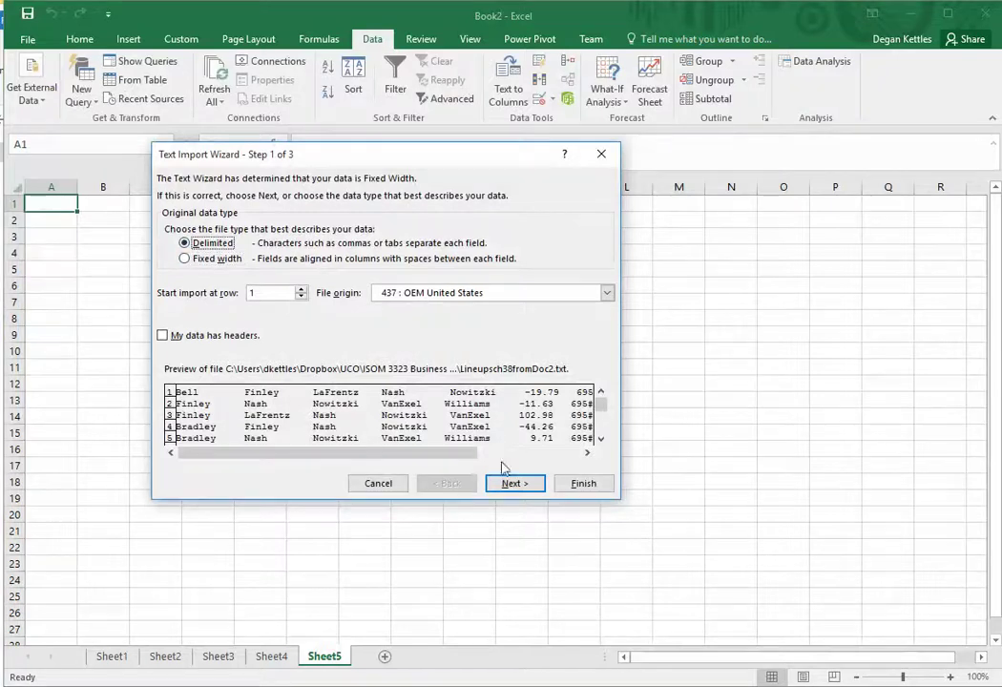
click(516, 483)
click(170, 271)
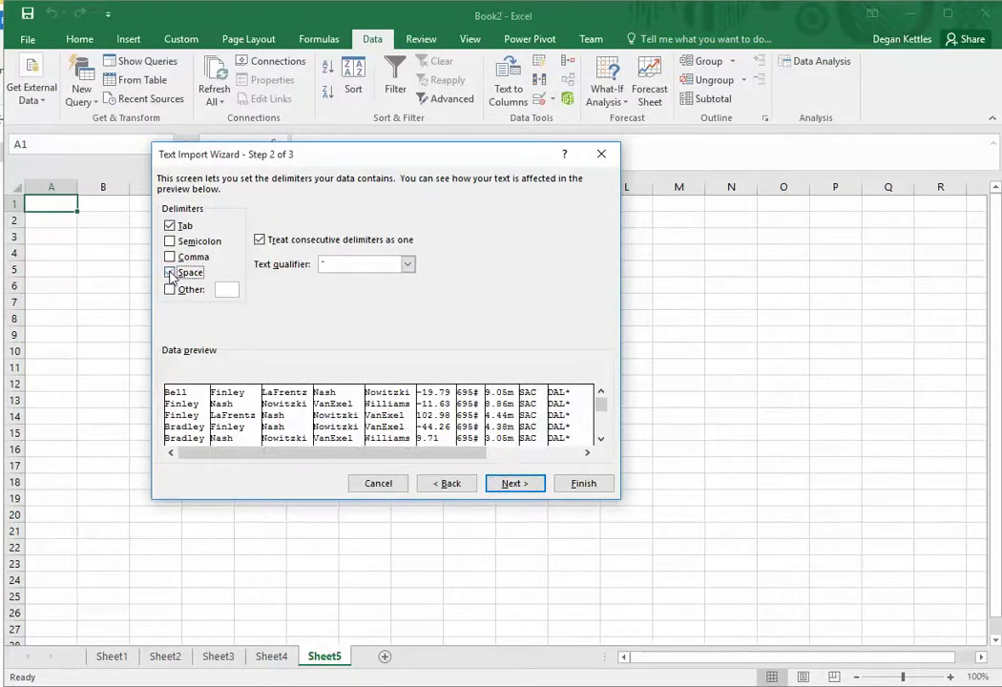
click(170, 226)
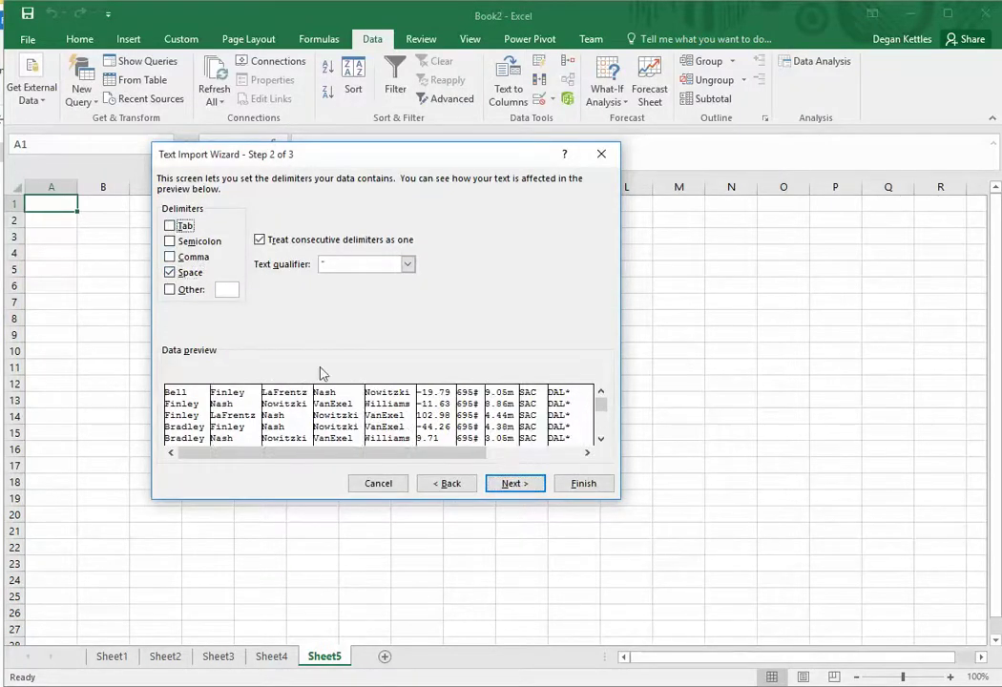
click(498, 453)
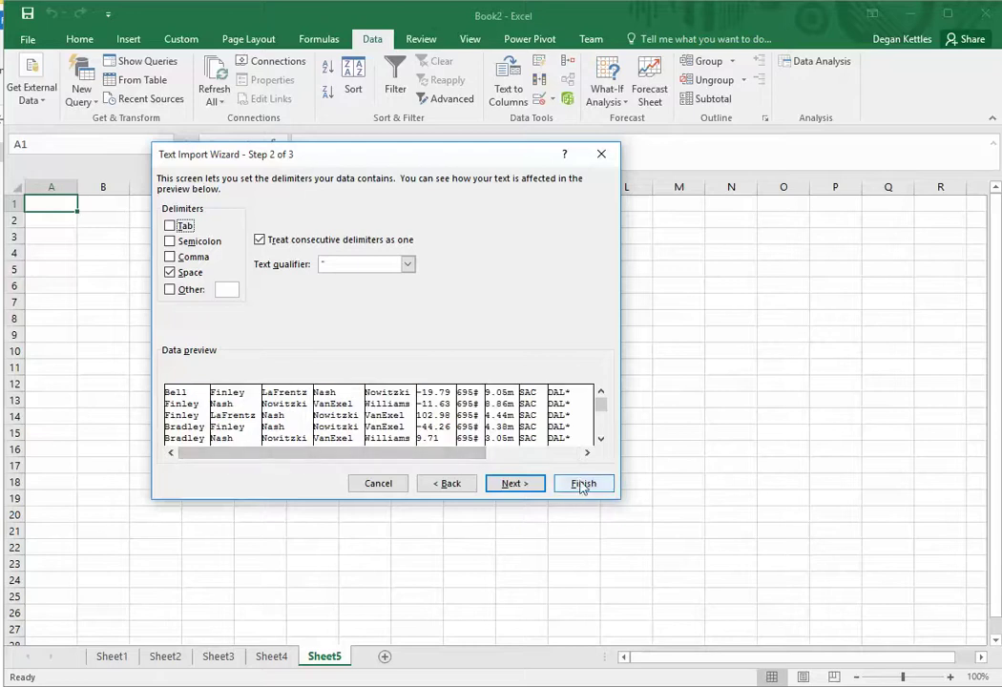
click(579, 483)
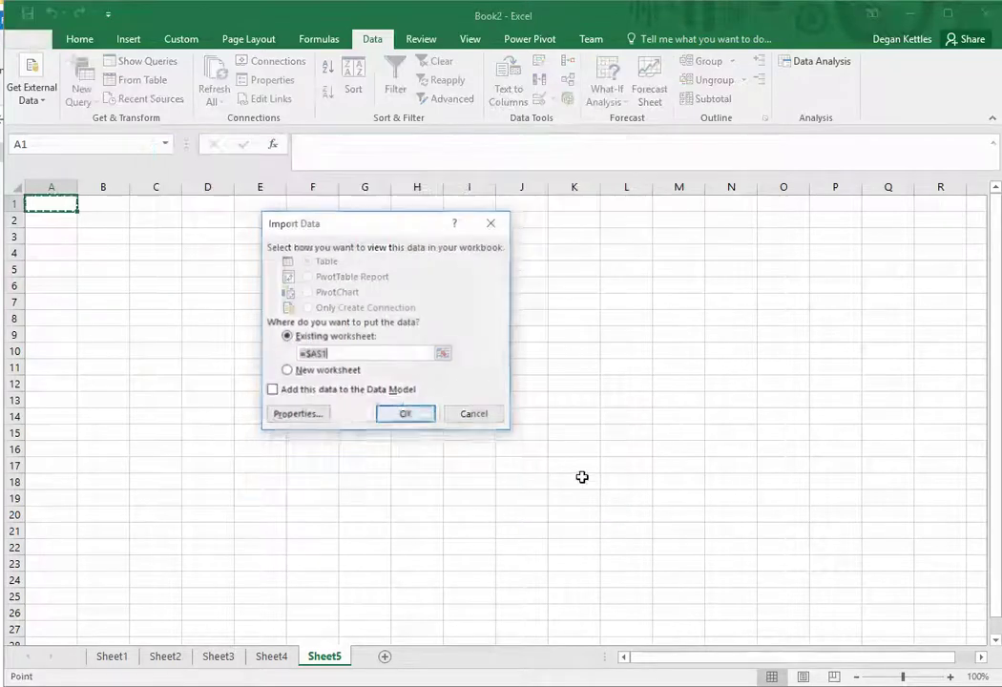
click(404, 414)
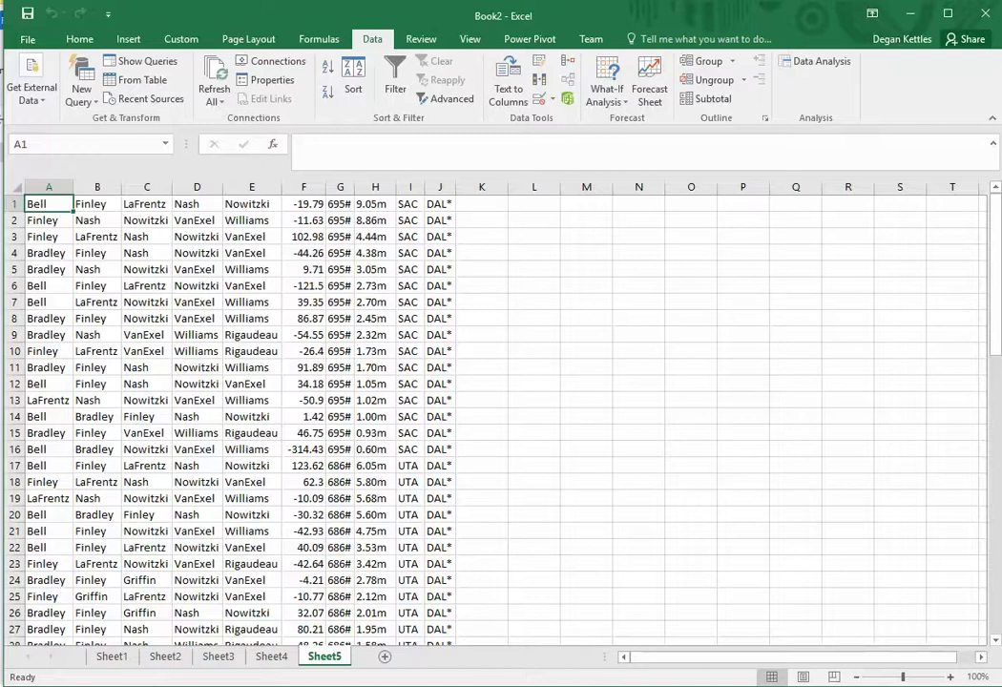
Switch to the Practice Files folder in File Explorer and open Kingslineups.docx in Word
key(alt+Tab)
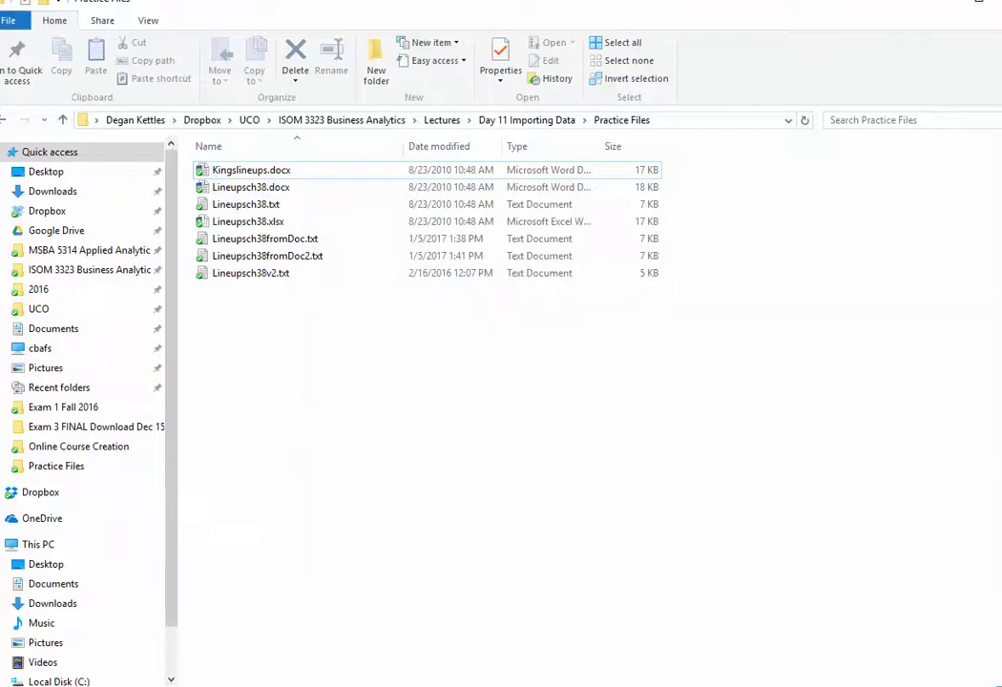
double_click(251, 170)
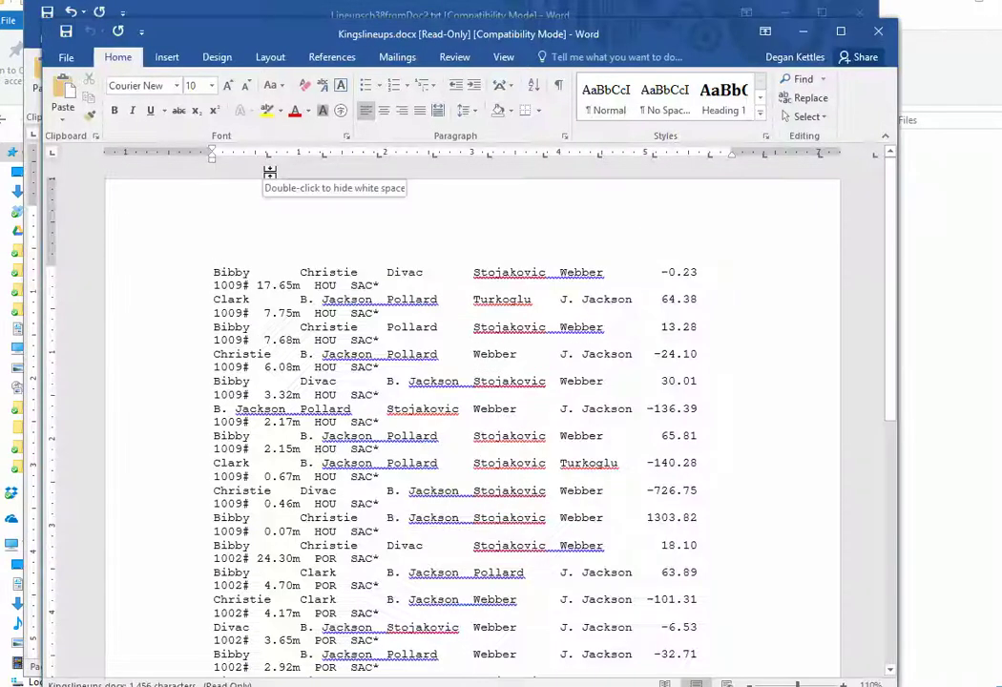